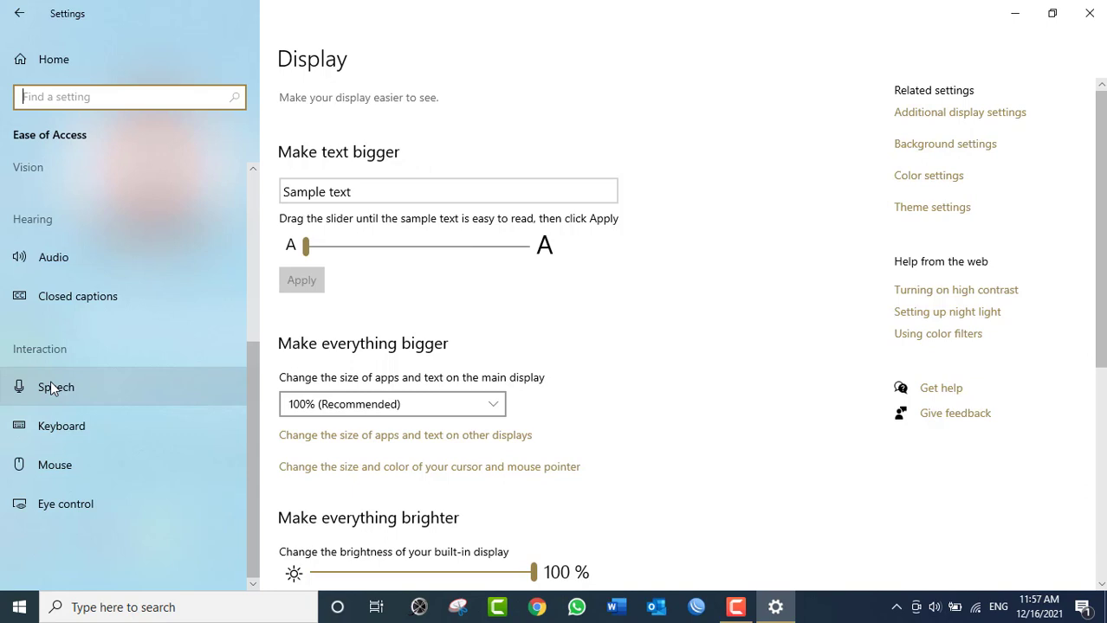
View the Speech page in the Ease of Access settings and close Settings
click(54, 389)
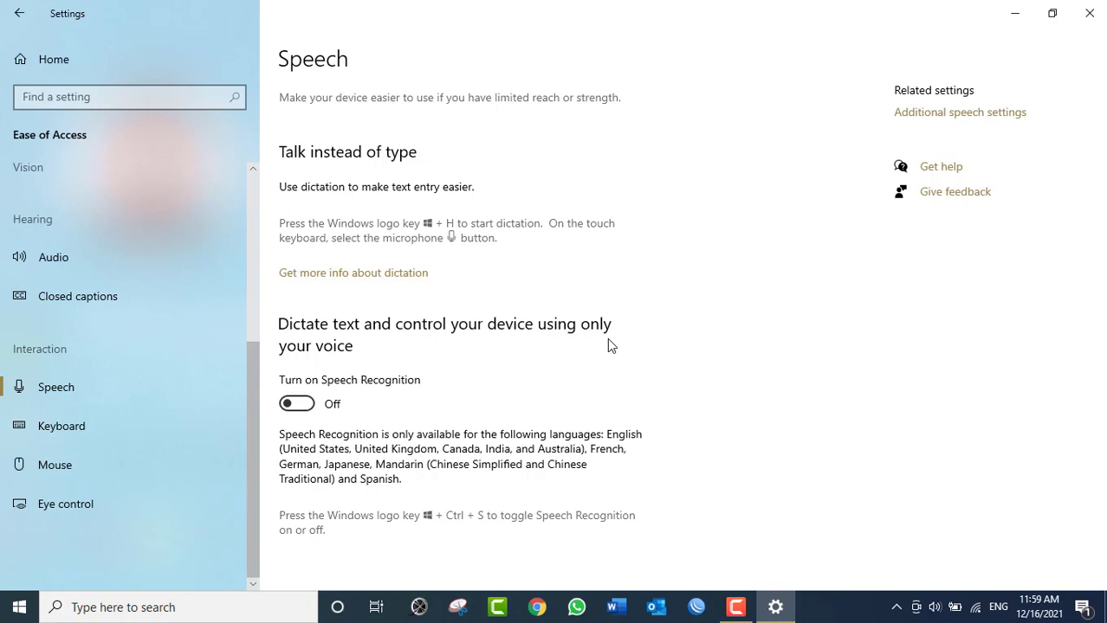
click(1088, 13)
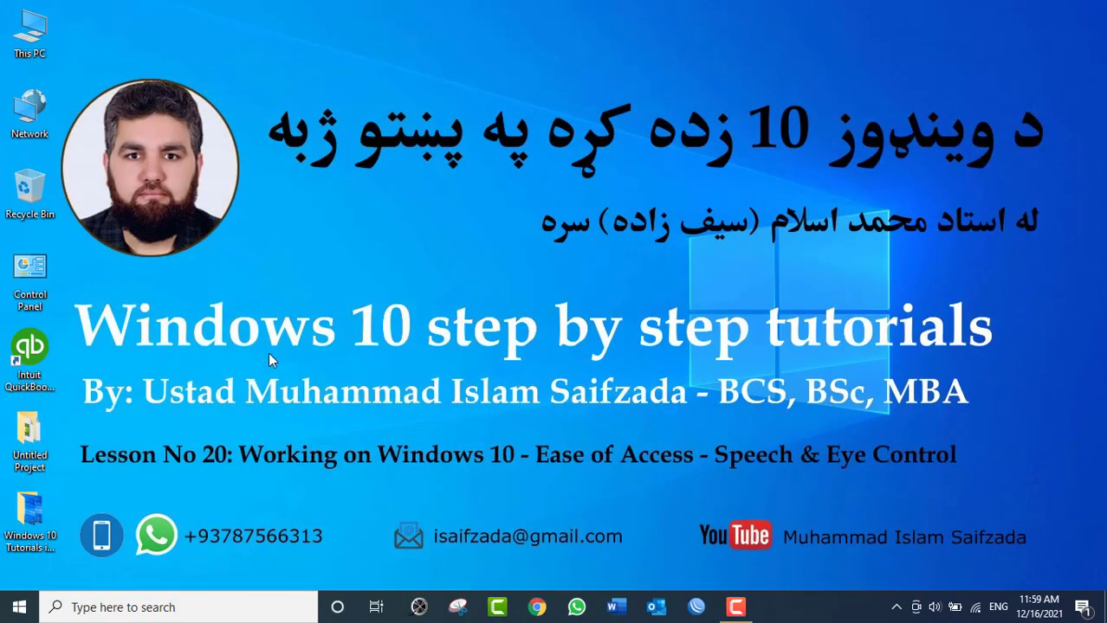
Open Control Panel through a Windows search for "control" and close its window
click(137, 609)
text(control)
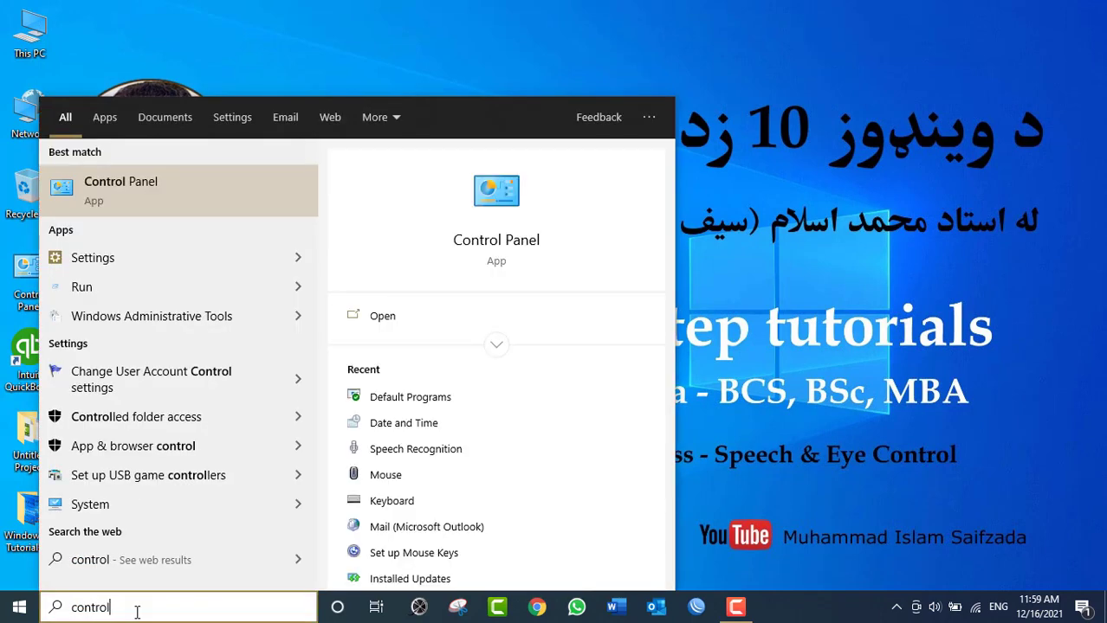
key(Escape)
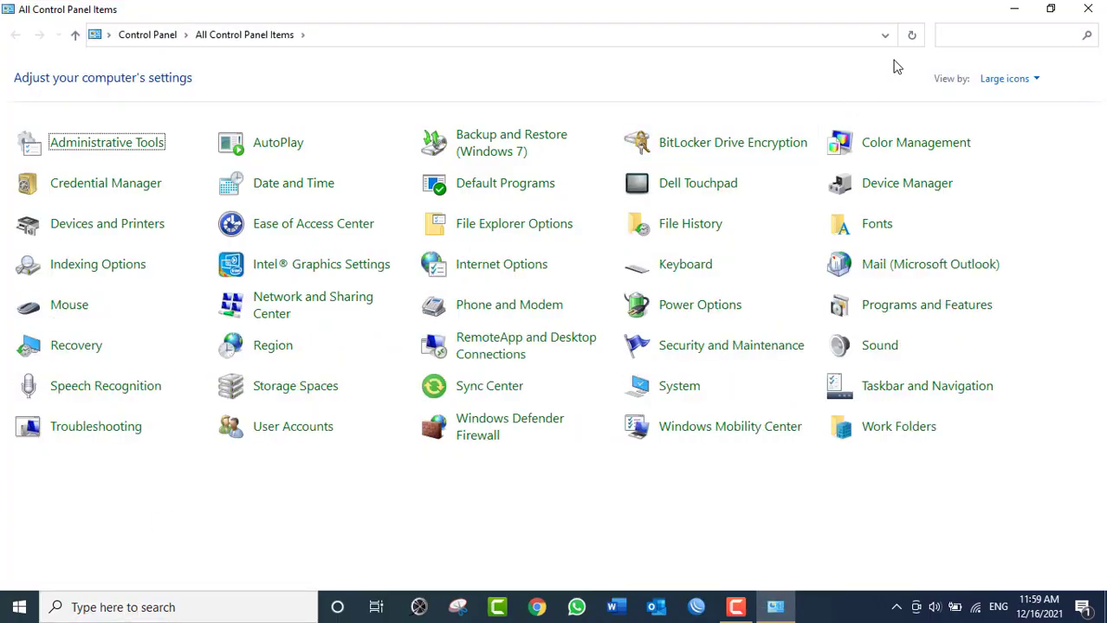
click(1087, 8)
Launch Control Panel from the Windows System folder of the app list and open its Speech Recognition page
click(19, 607)
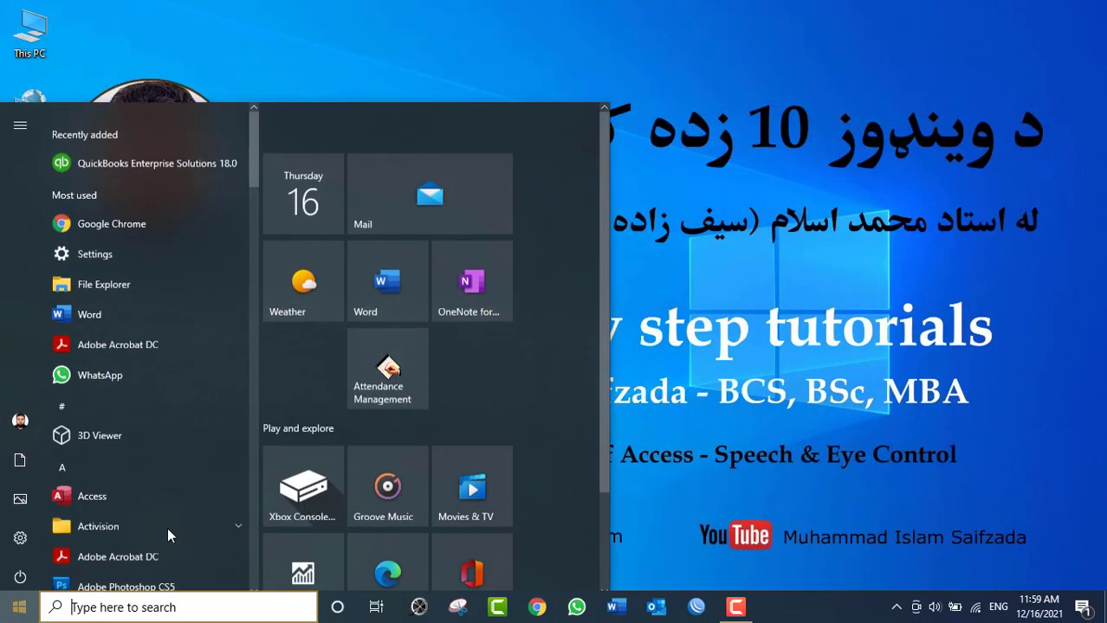
scroll(146, 450, down, 10)
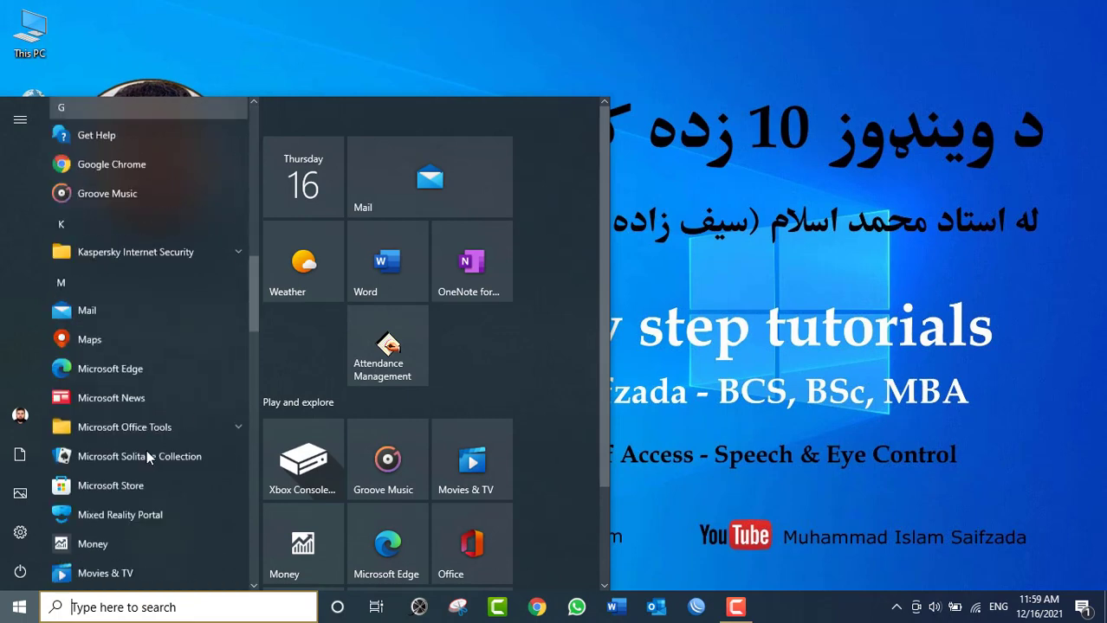
scroll(146, 450, down, 15)
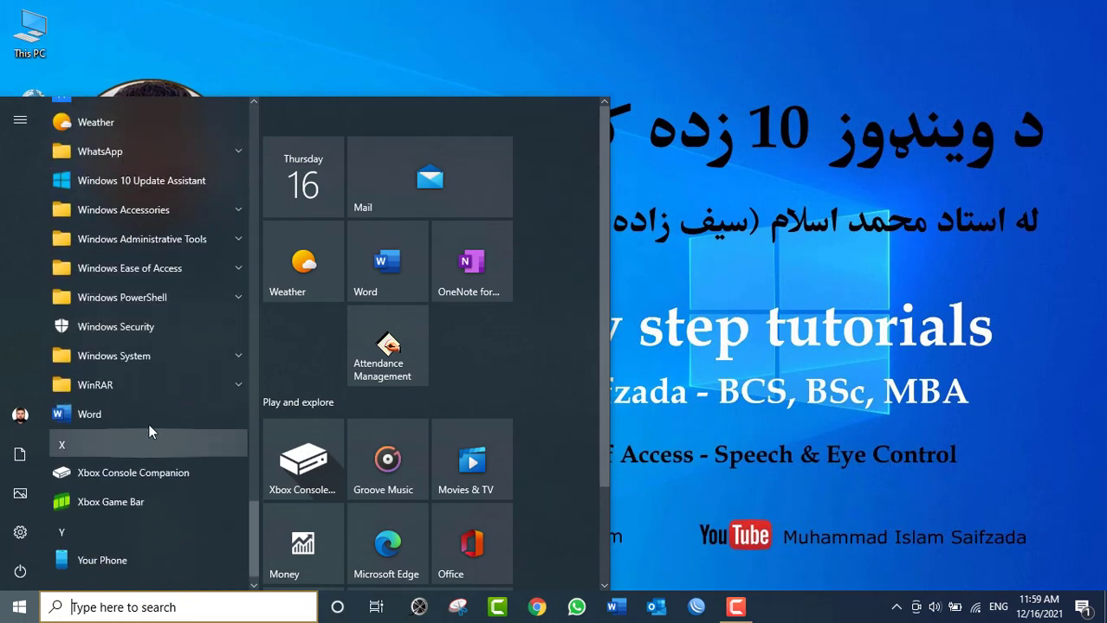
scroll(148, 432, down, 1)
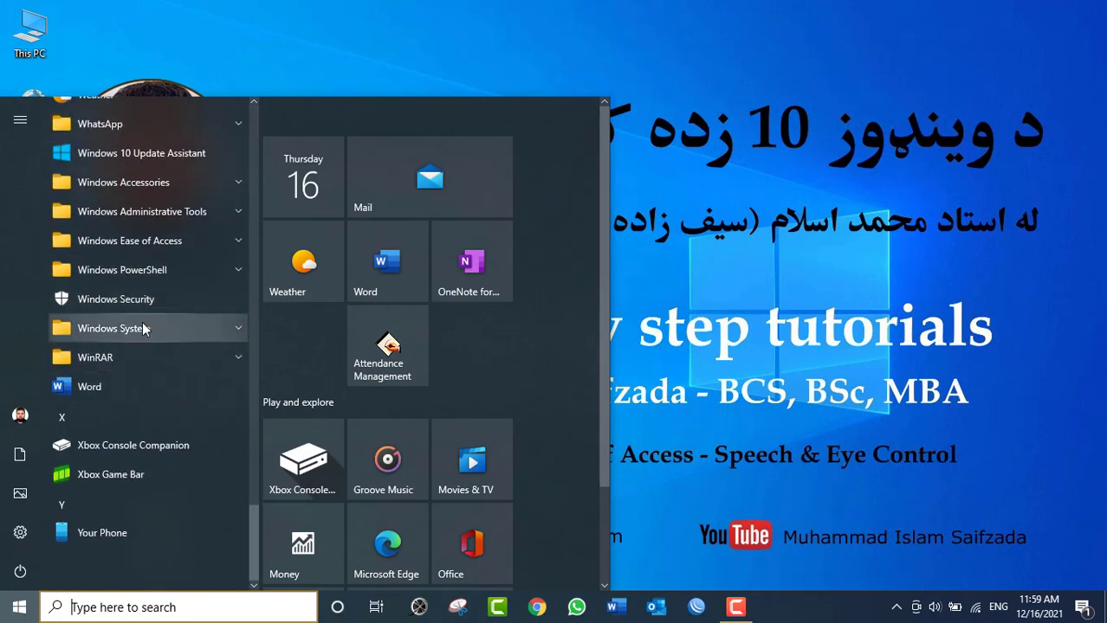
click(142, 329)
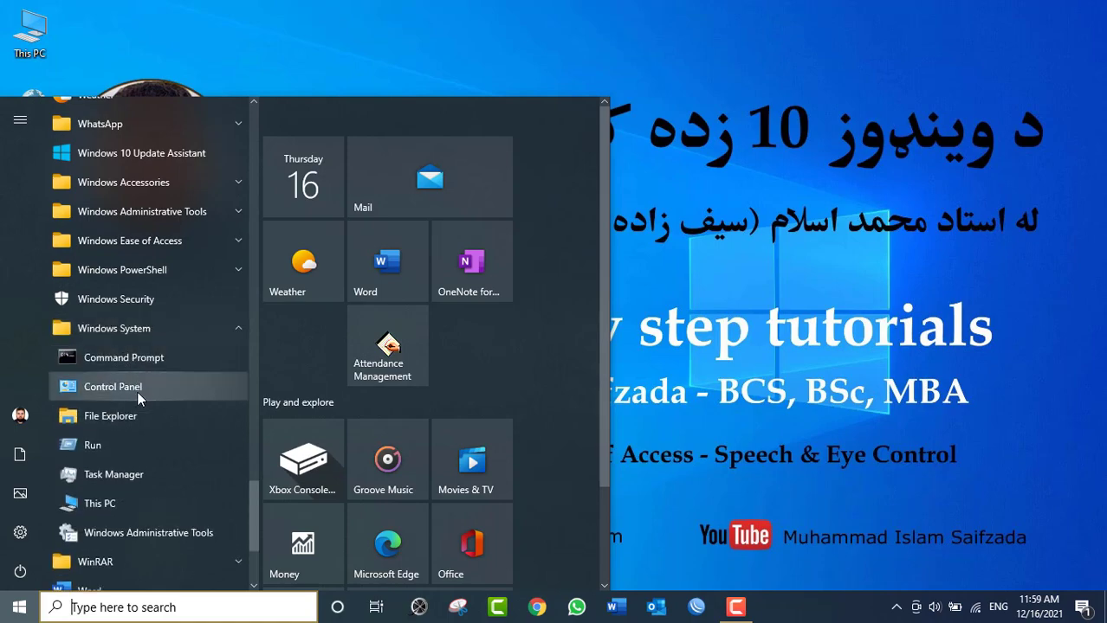
click(137, 391)
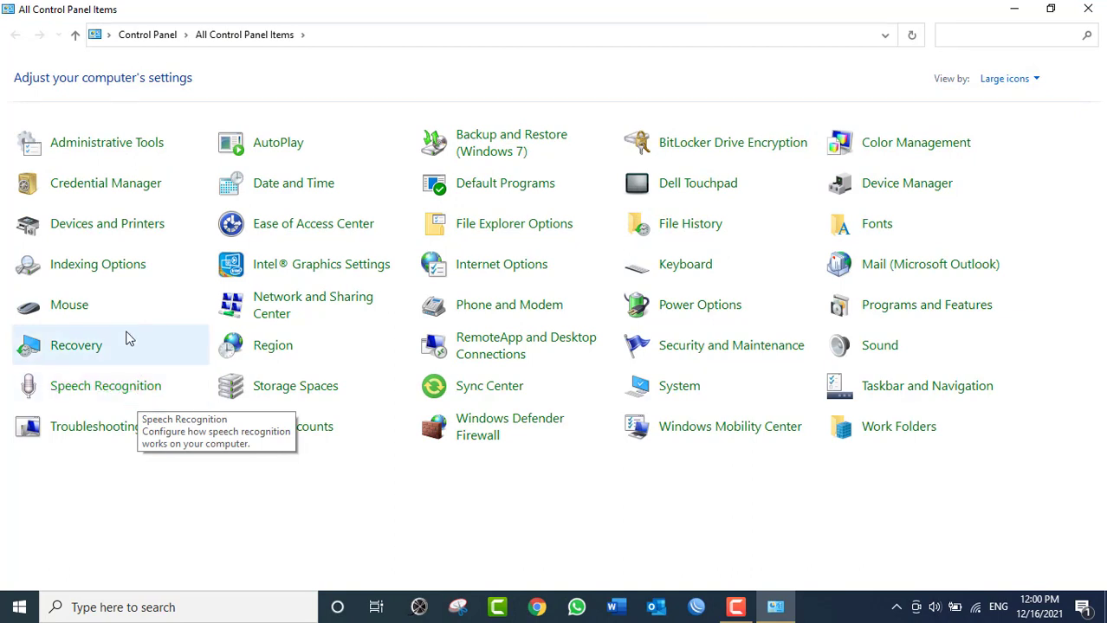
click(129, 397)
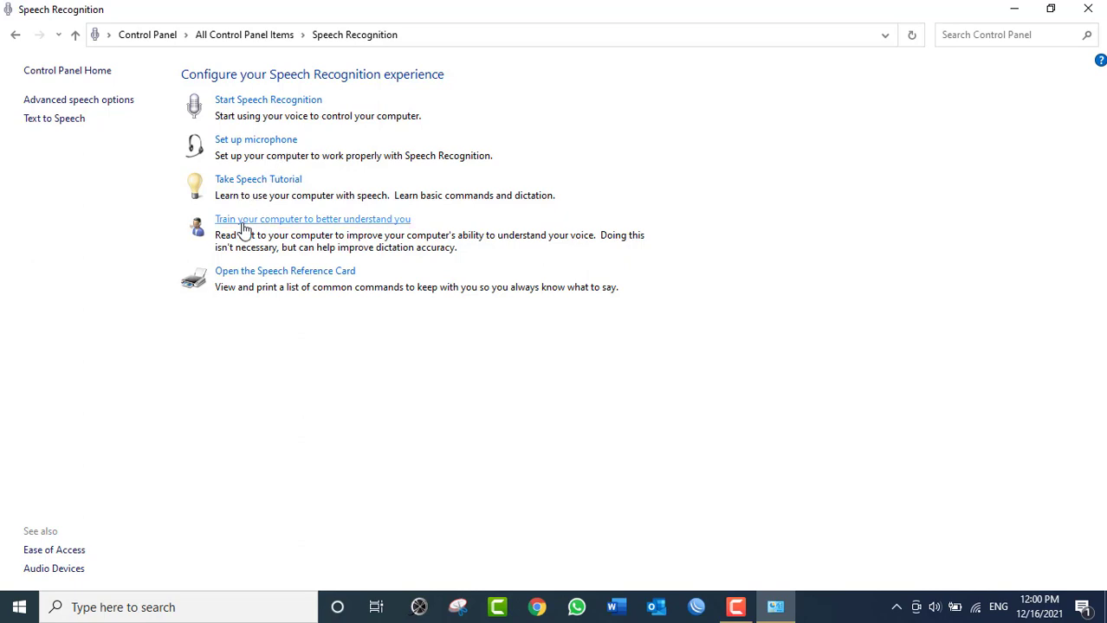
Set up the microphone as a Headset Microphone, repeating the volume check before completing the Microphone Setup Wizard
click(255, 142)
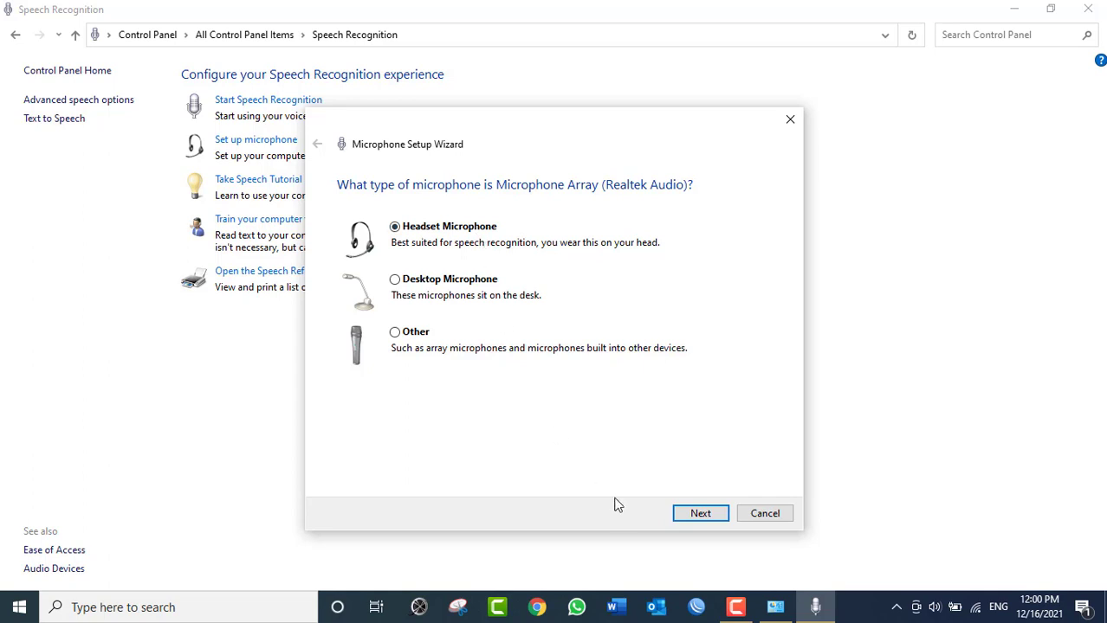
click(698, 515)
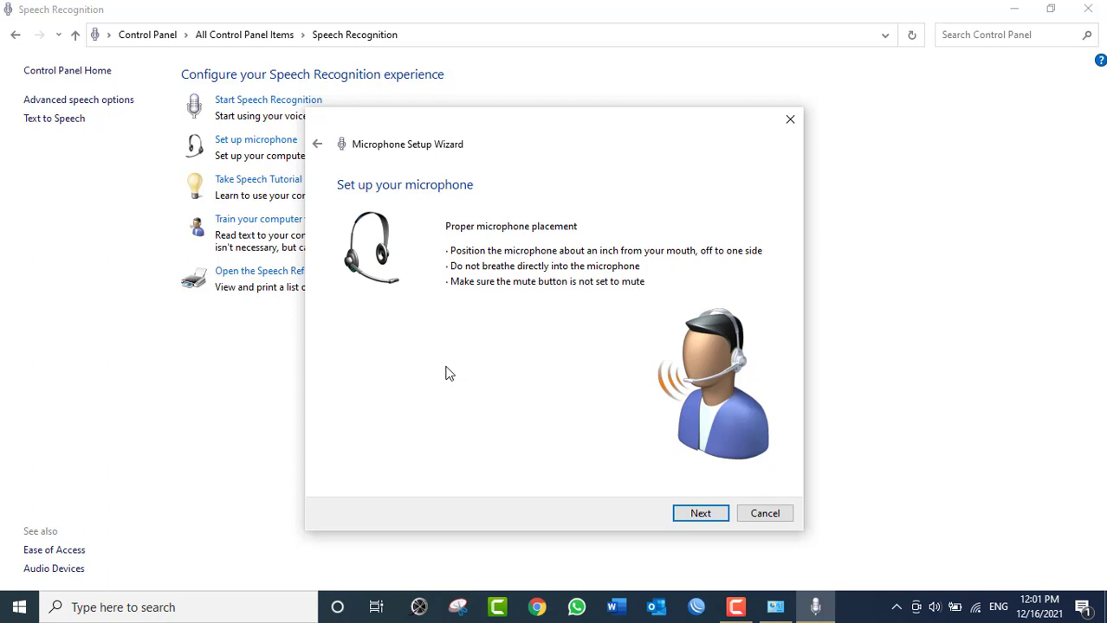
click(685, 516)
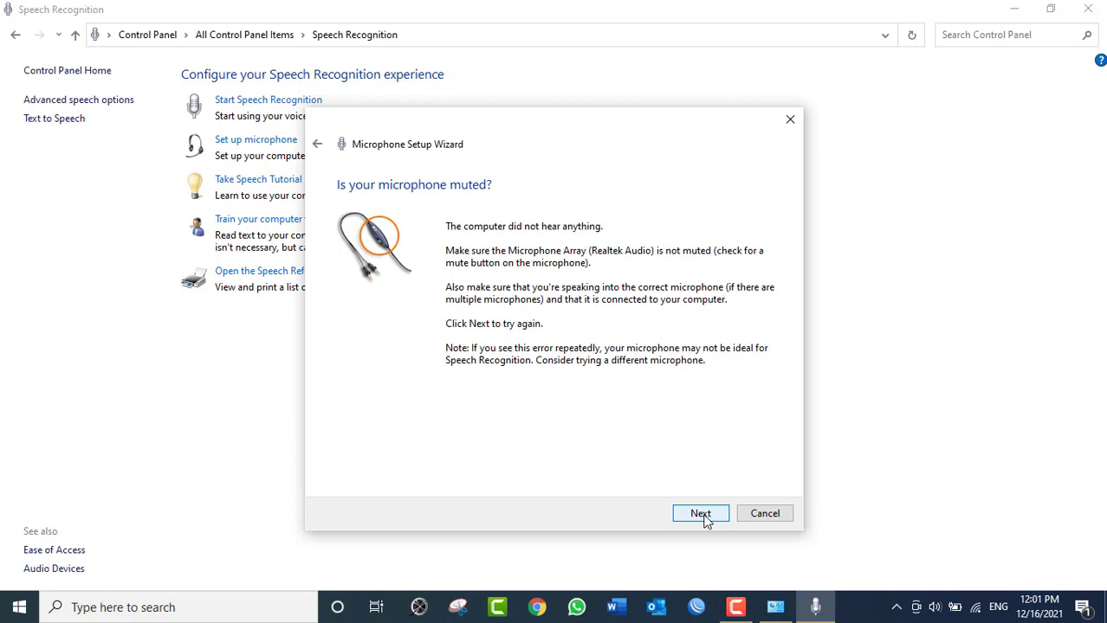
click(686, 516)
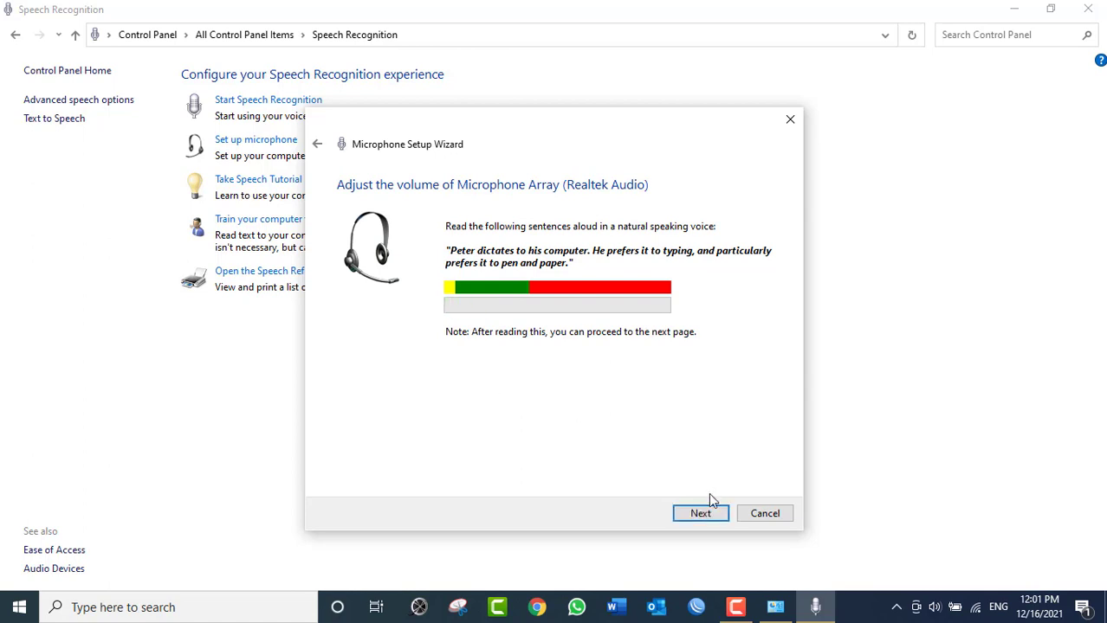
click(697, 515)
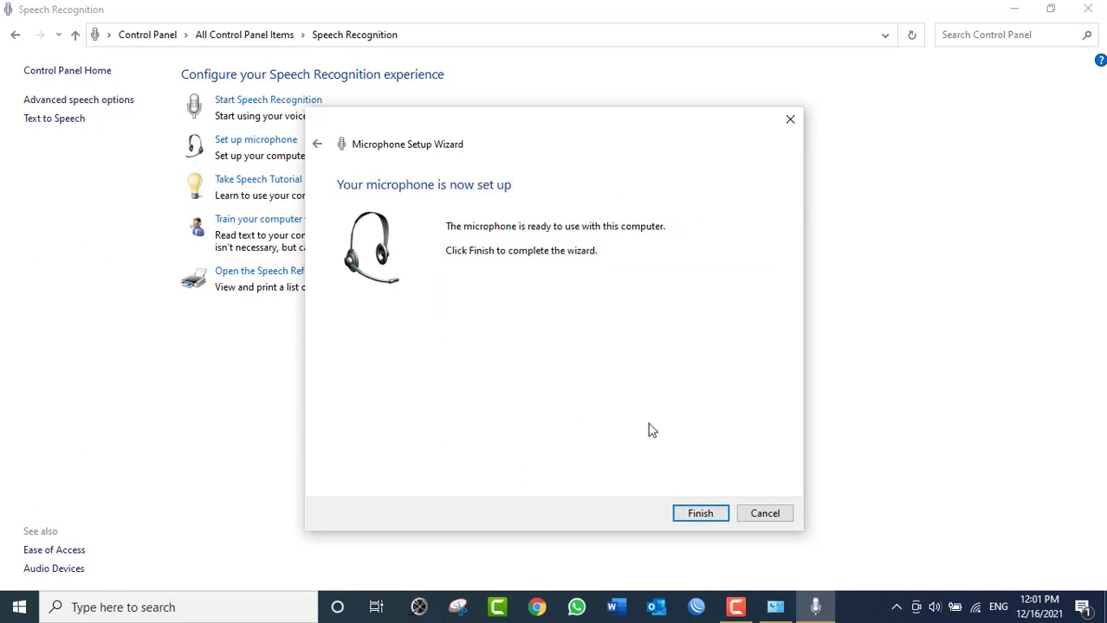
key(Return)
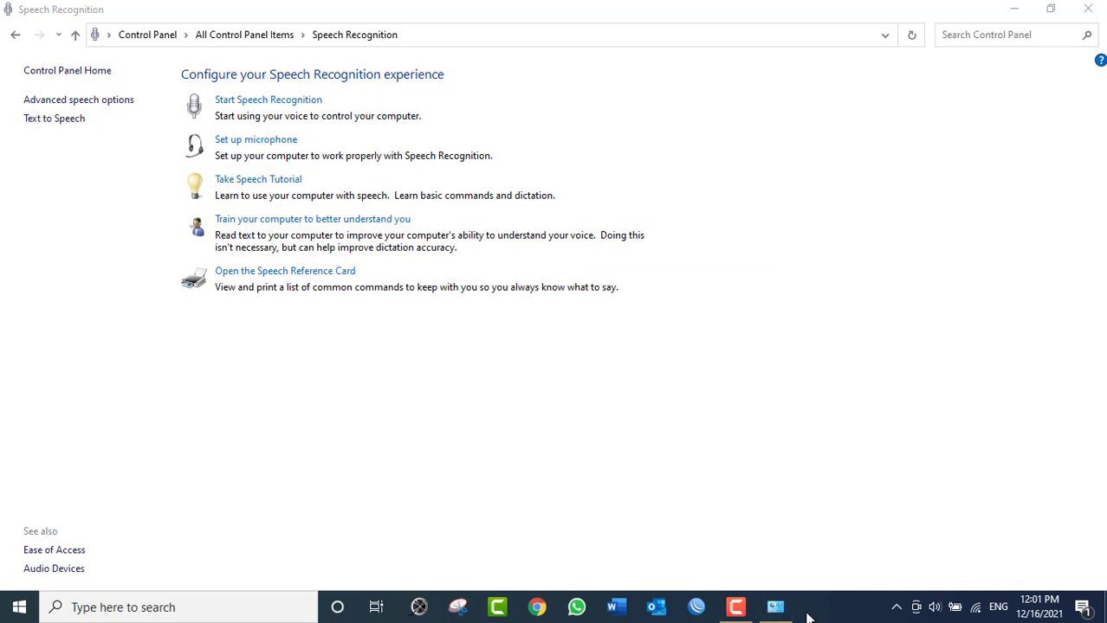
Start the Speech Recognition voice training that teaches the computer to better understand the speaker
click(776, 607)
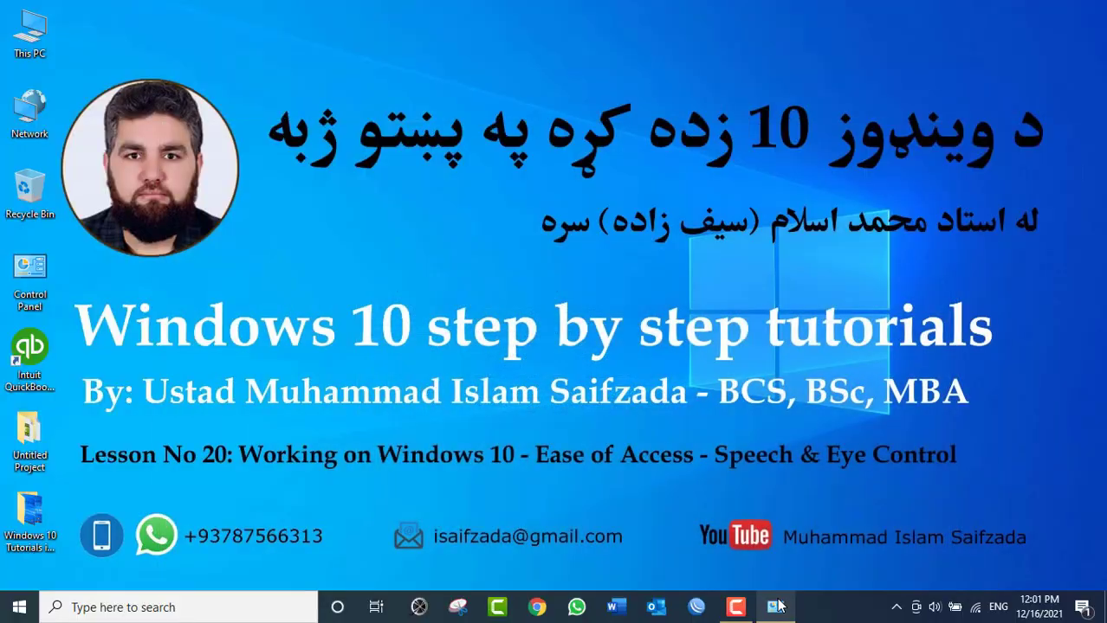
click(778, 609)
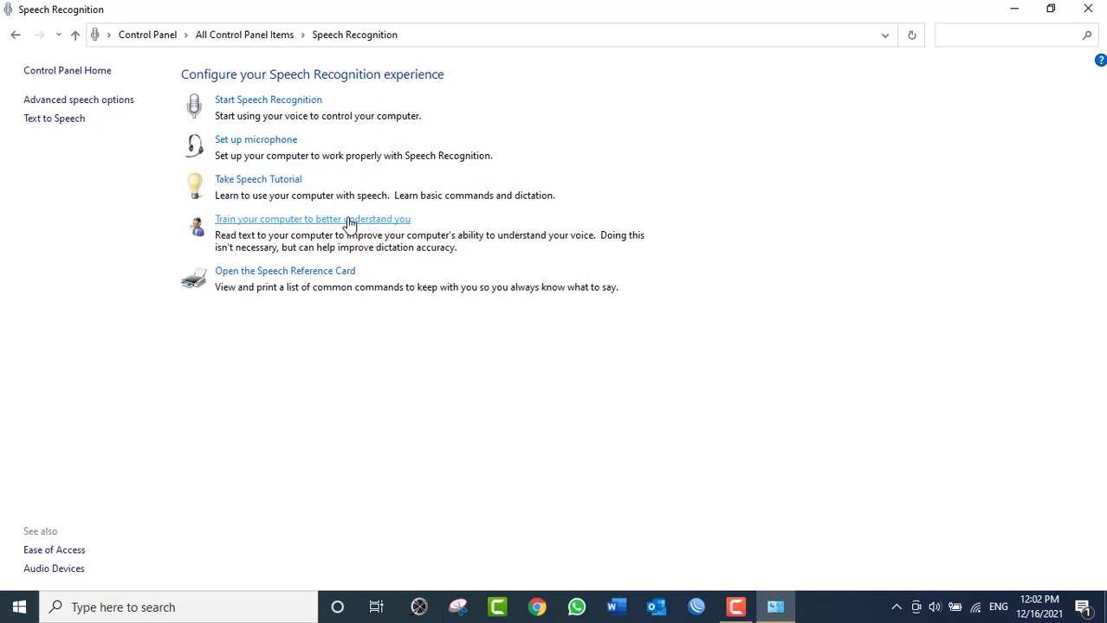
click(325, 224)
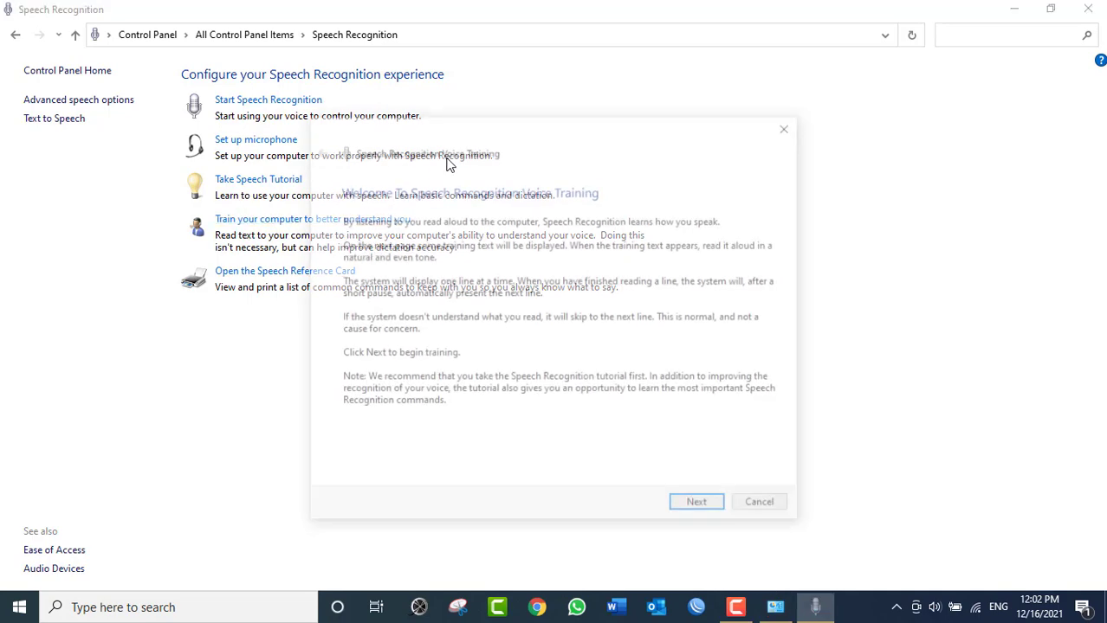
click(701, 508)
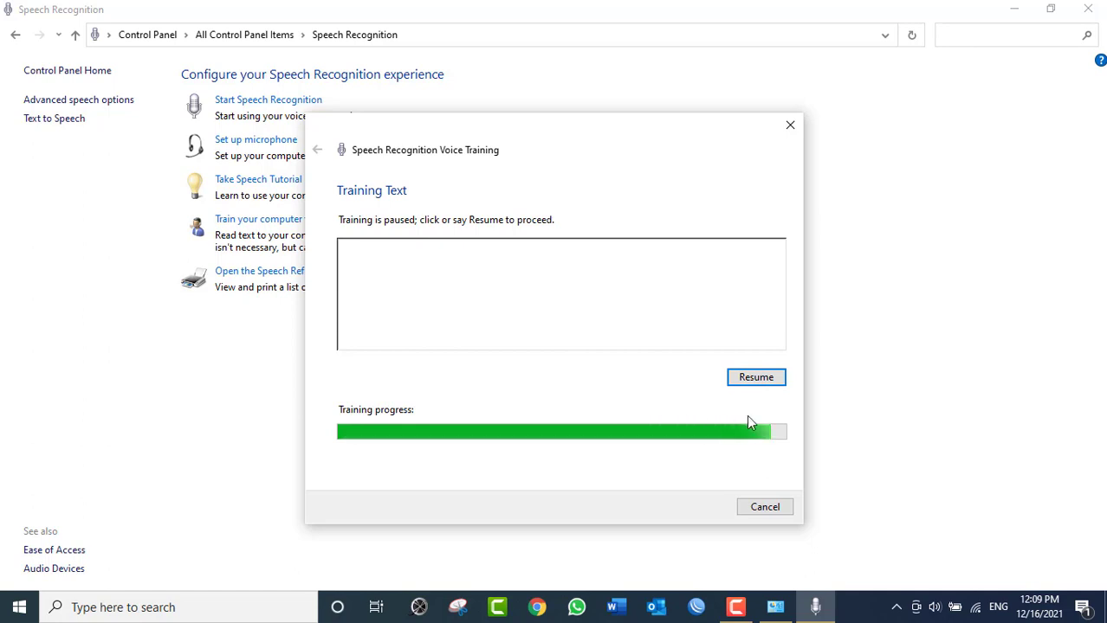
Continue the voice training by resuming and pausing it, then cancel the training and close the Speech Recognition window
click(766, 379)
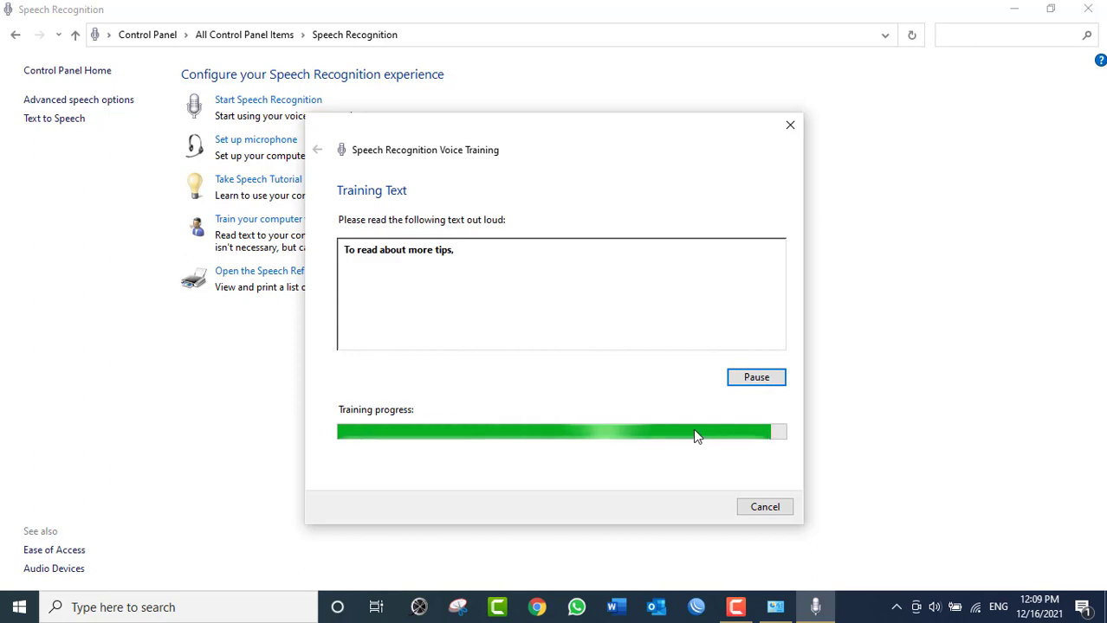
click(755, 383)
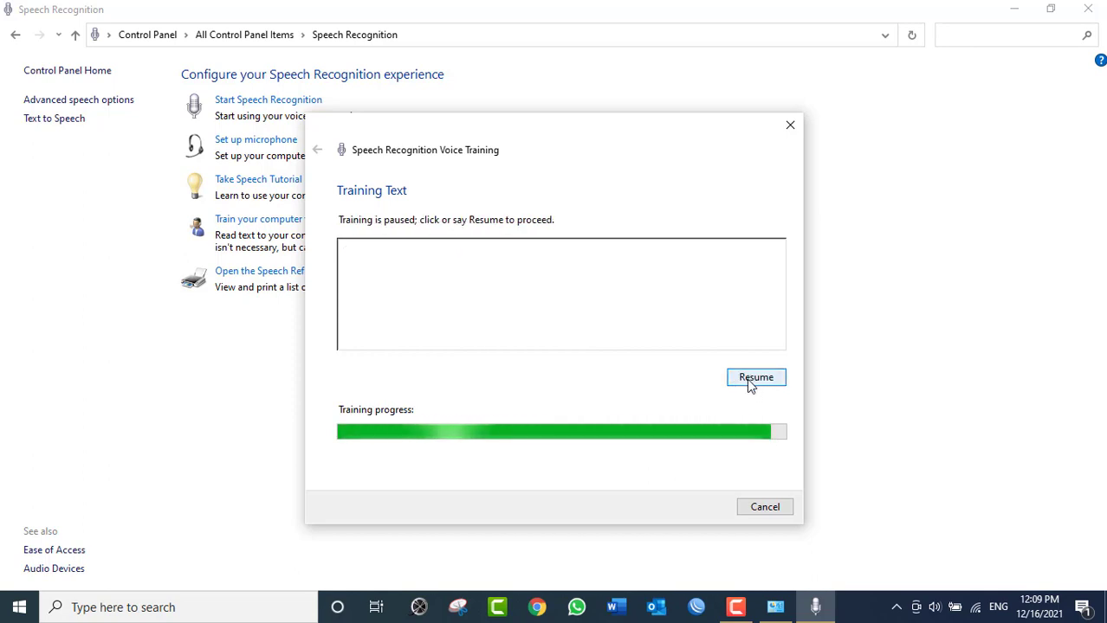
click(754, 381)
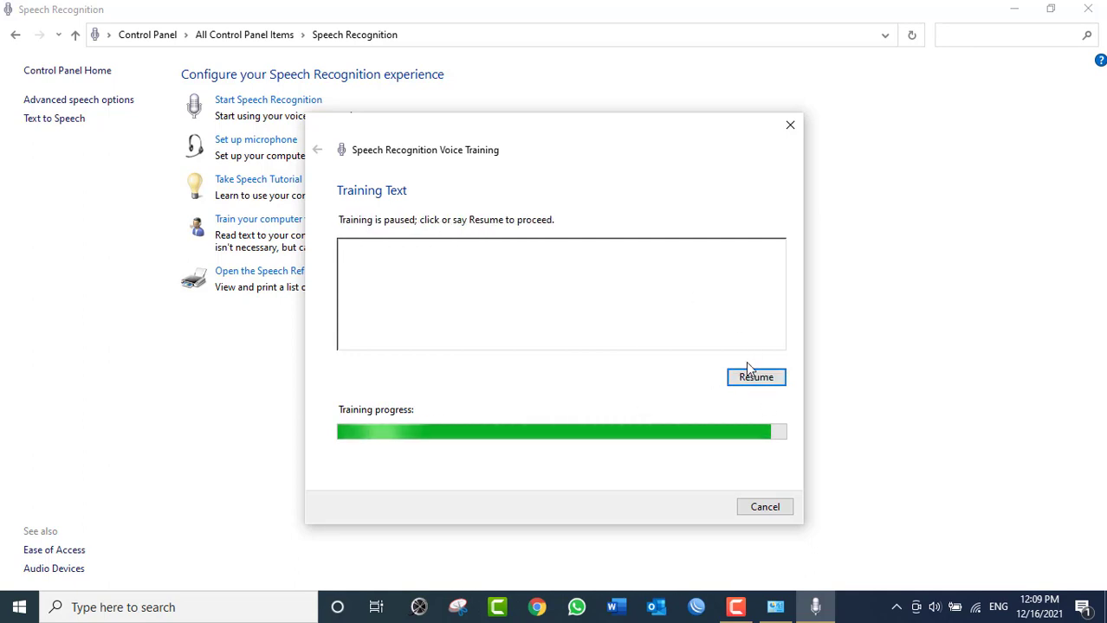
click(753, 383)
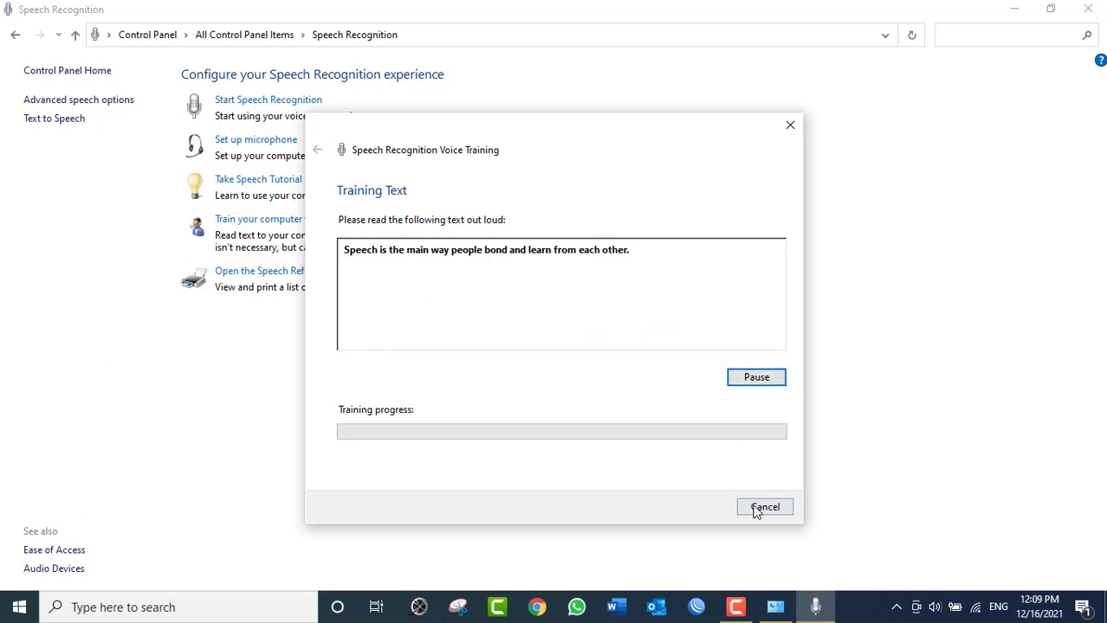
click(751, 381)
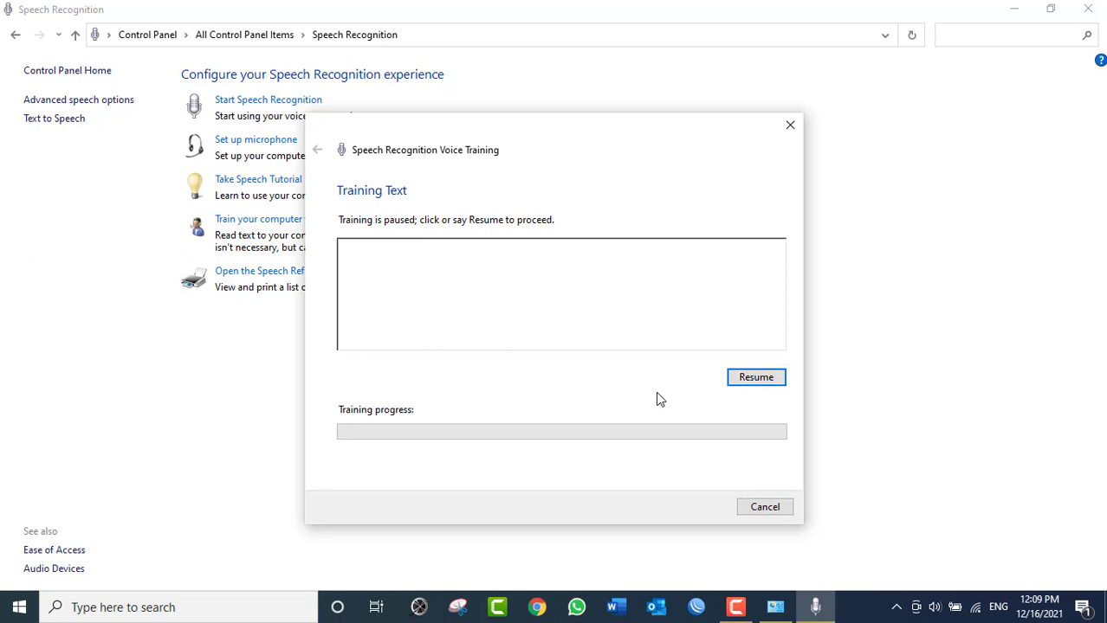
click(766, 509)
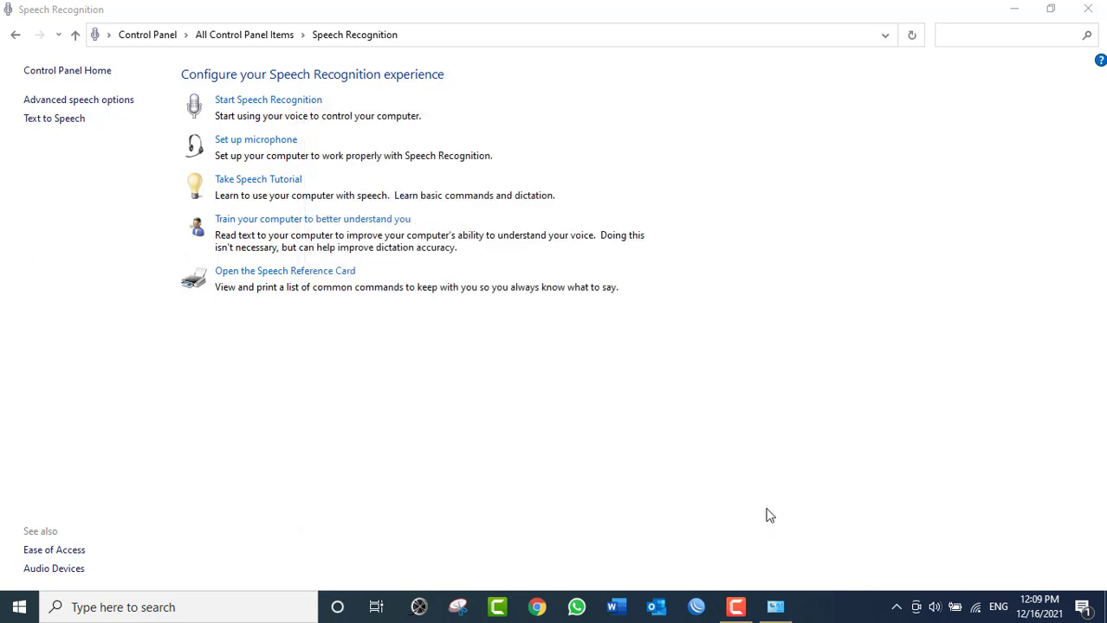
click(1088, 7)
click(737, 608)
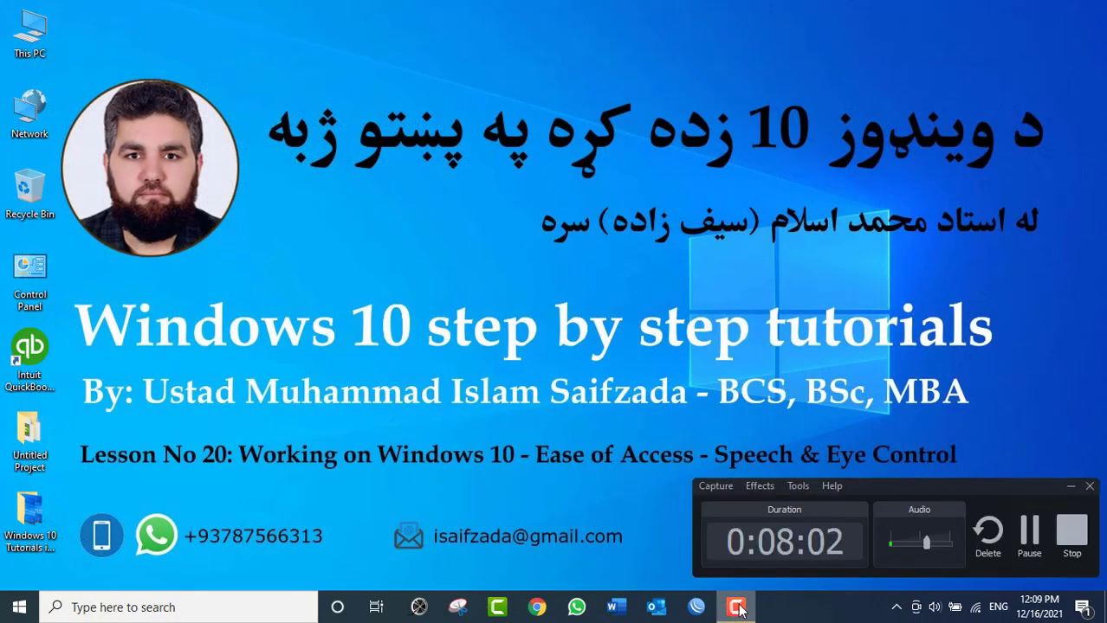
click(737, 608)
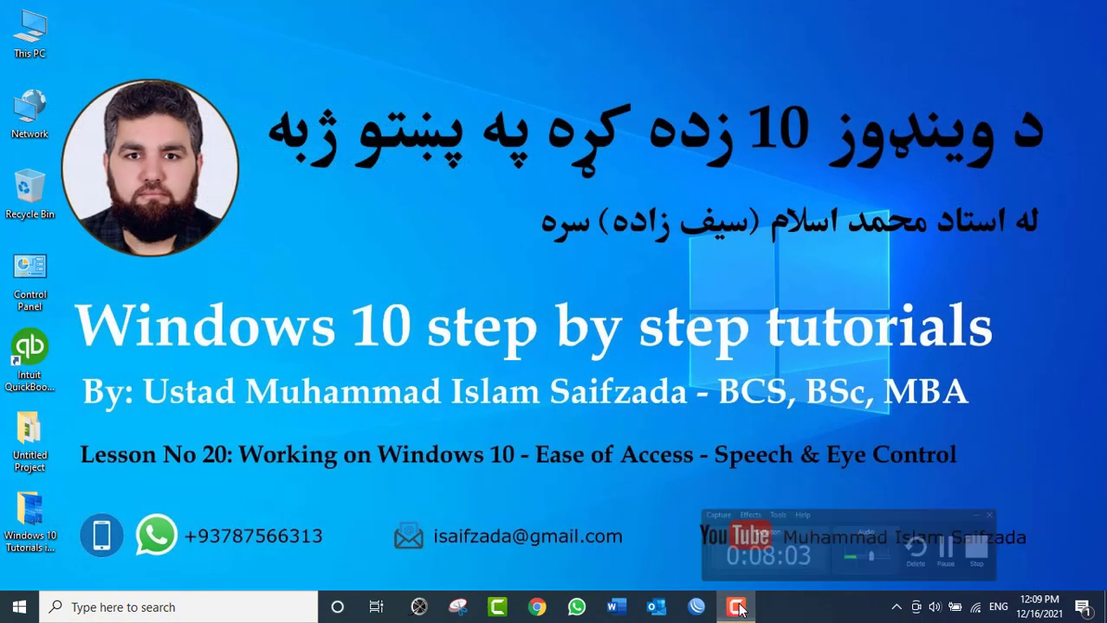
Open Settings at the Speech page of Ease of Access and minimize the window to the desktop
click(12, 607)
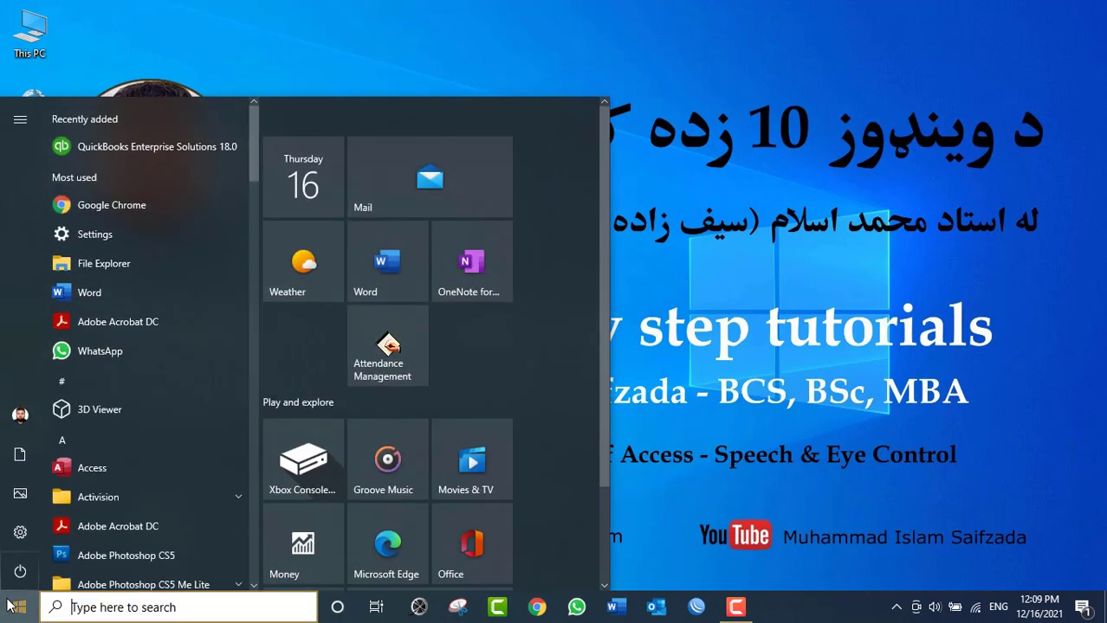
click(22, 533)
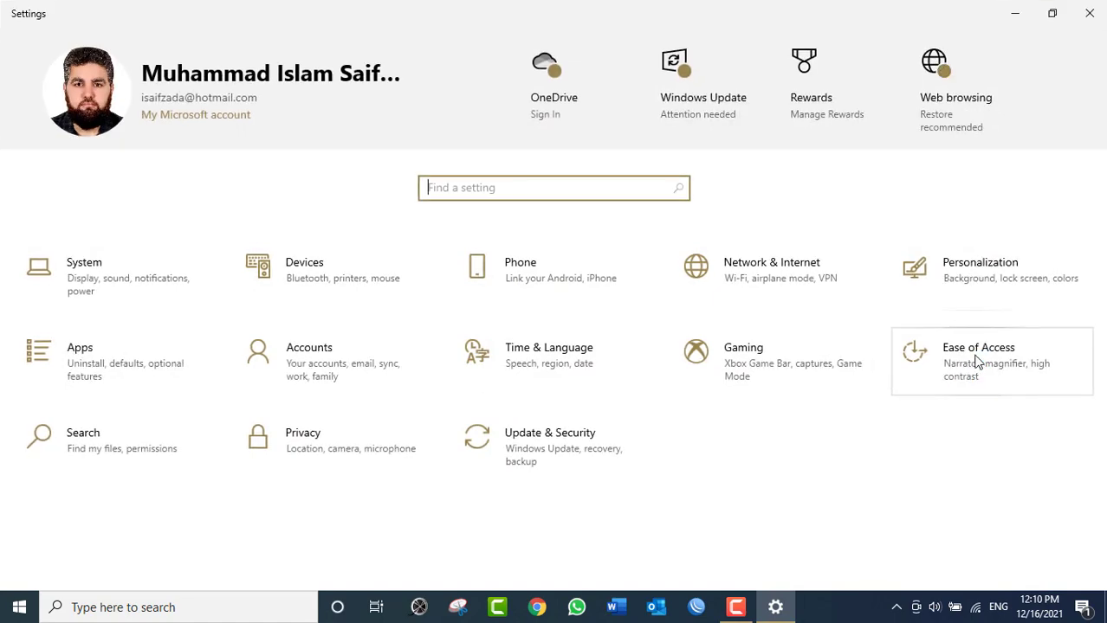
click(977, 362)
scroll(86, 467, down, 3)
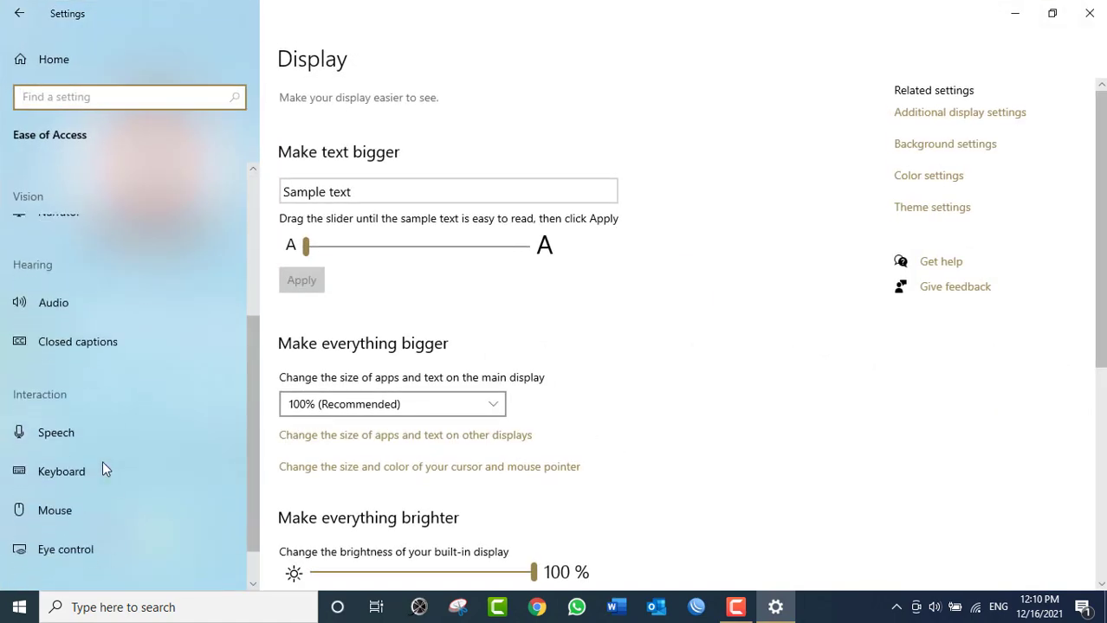
click(95, 432)
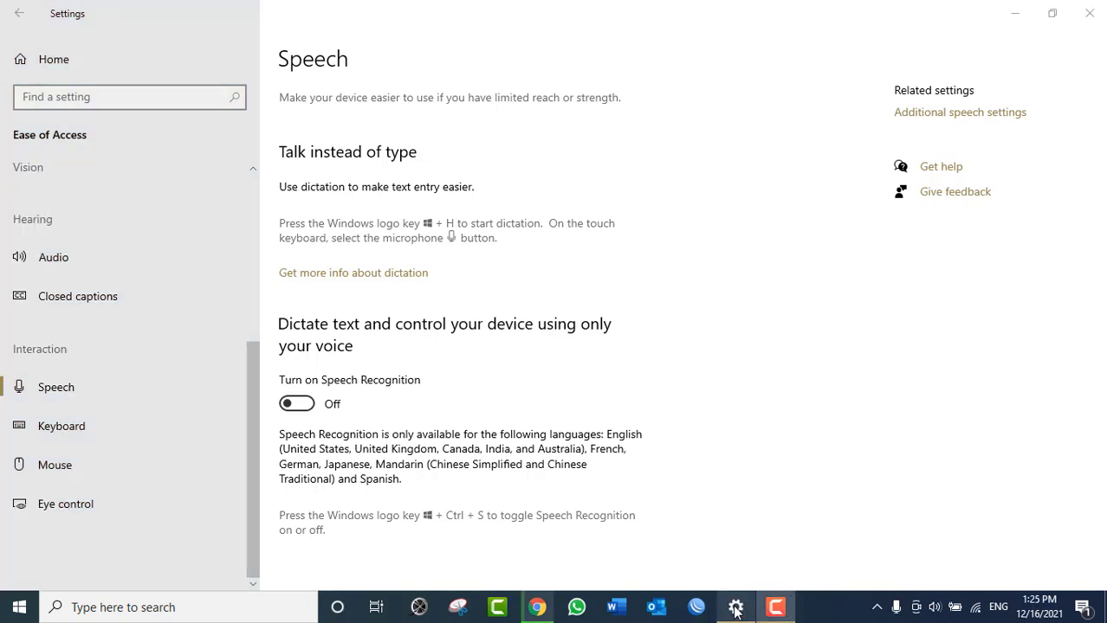
click(735, 610)
click(734, 610)
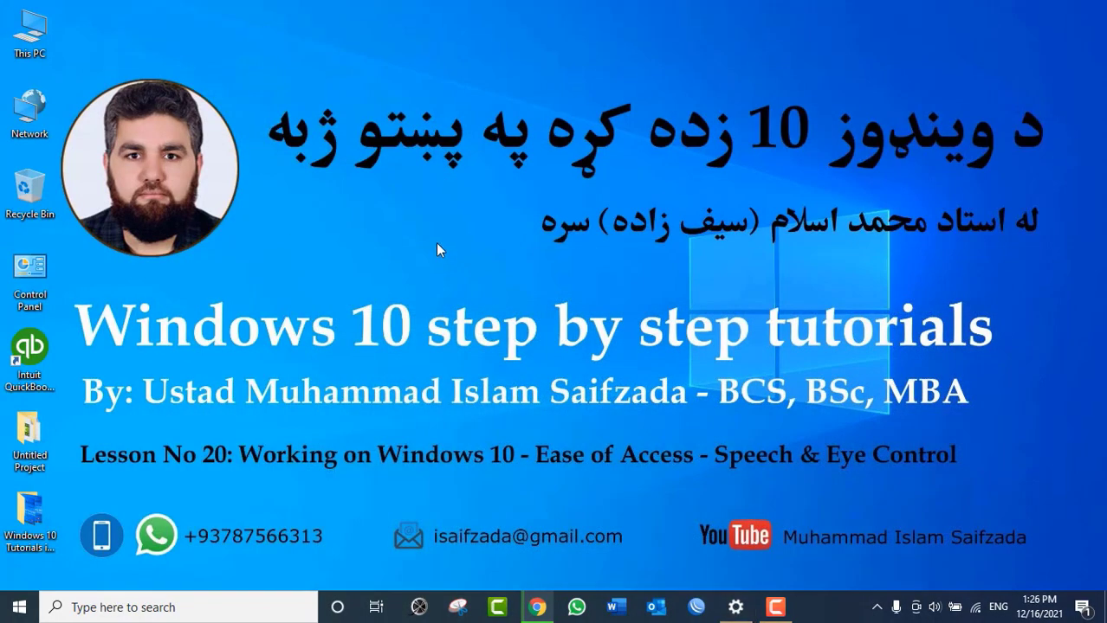
Refresh the desktop, open a blank Notepad document through the Run command notepad, and move its window toward the middle of the desktop
right_click(437, 249)
click(472, 291)
key(super+r)
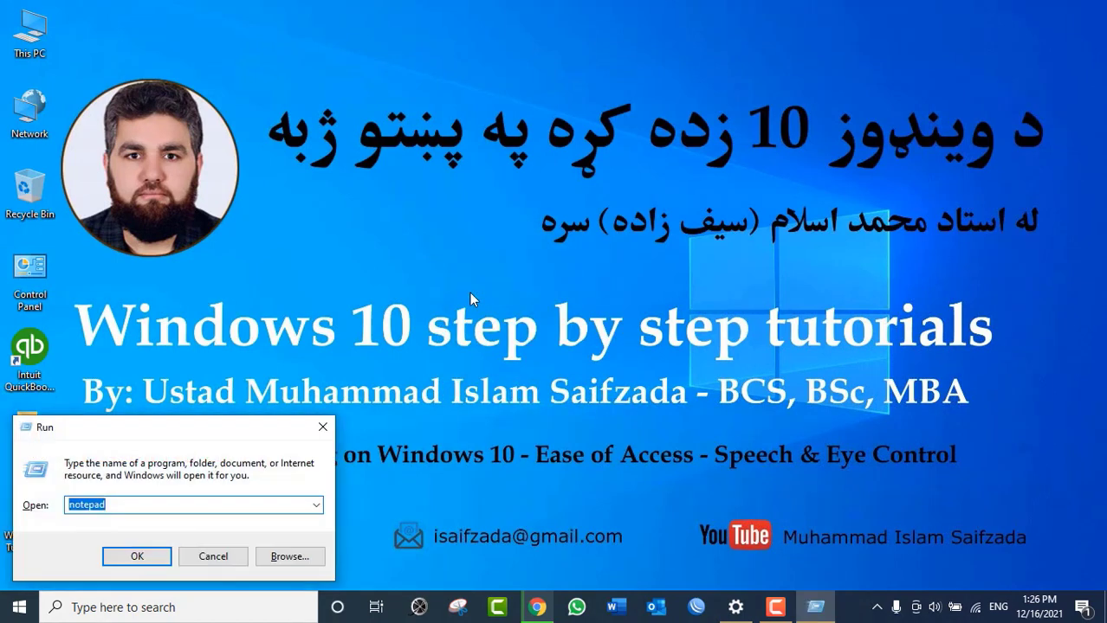
text(notepad)
key(Return)
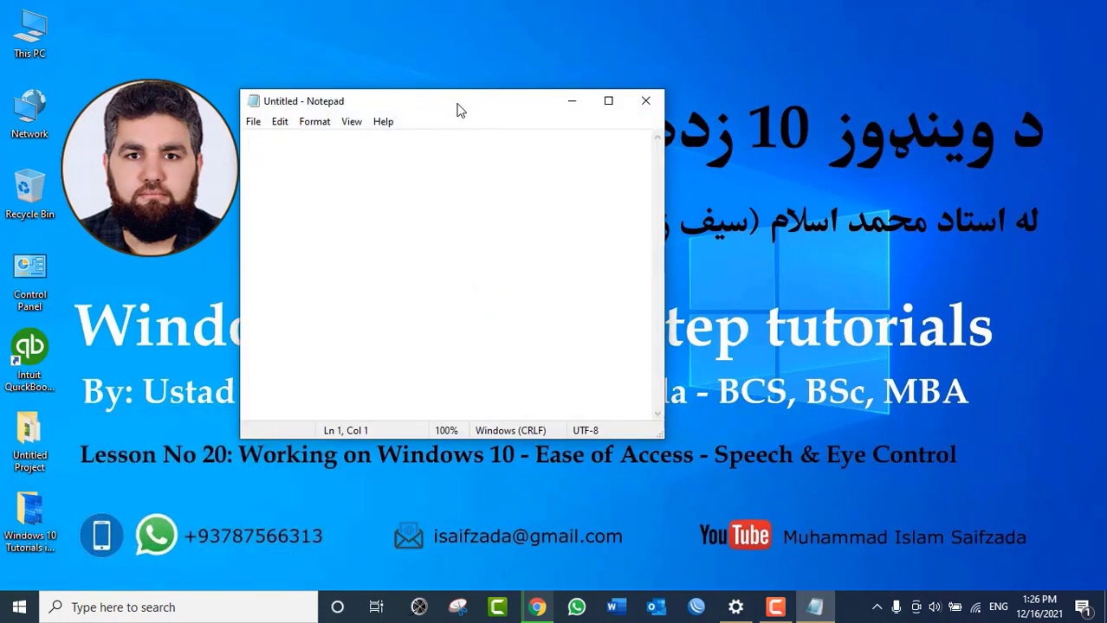
drag(457, 108, 535, 202)
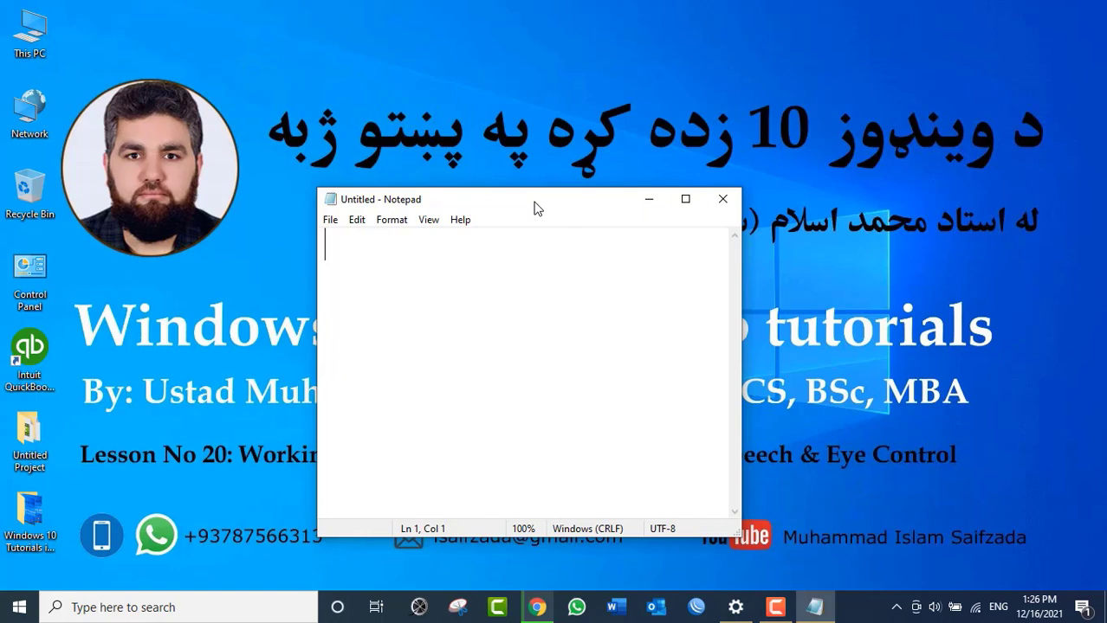
Start Windows dictation in the blank note, dictate "What is computer?", and resume listening to dictate a definition of a computer below it
key(super+h)
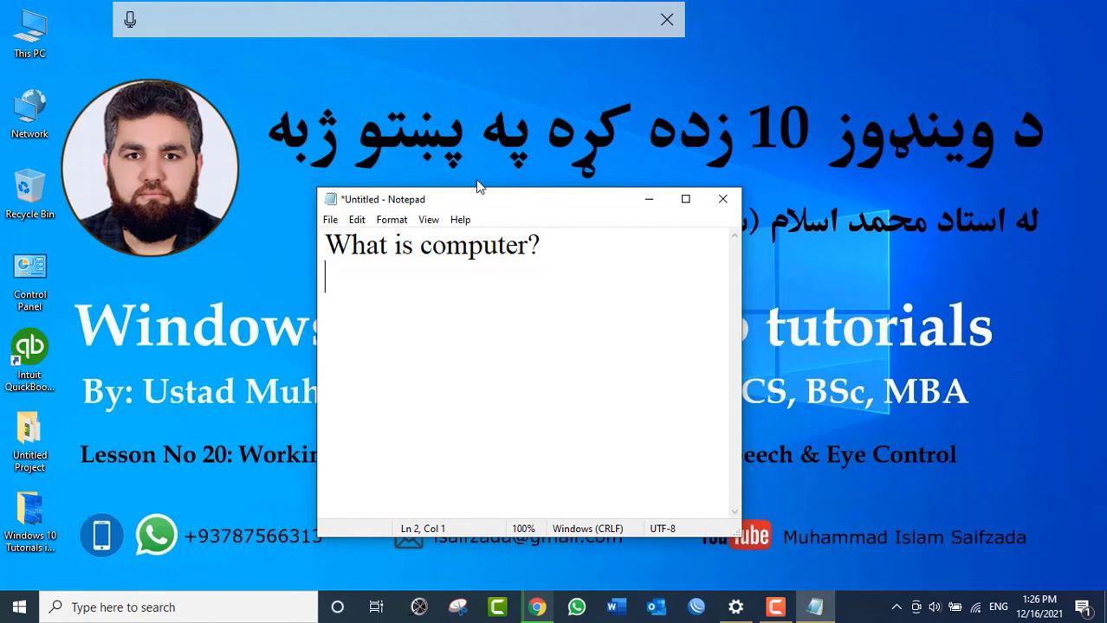
click(129, 22)
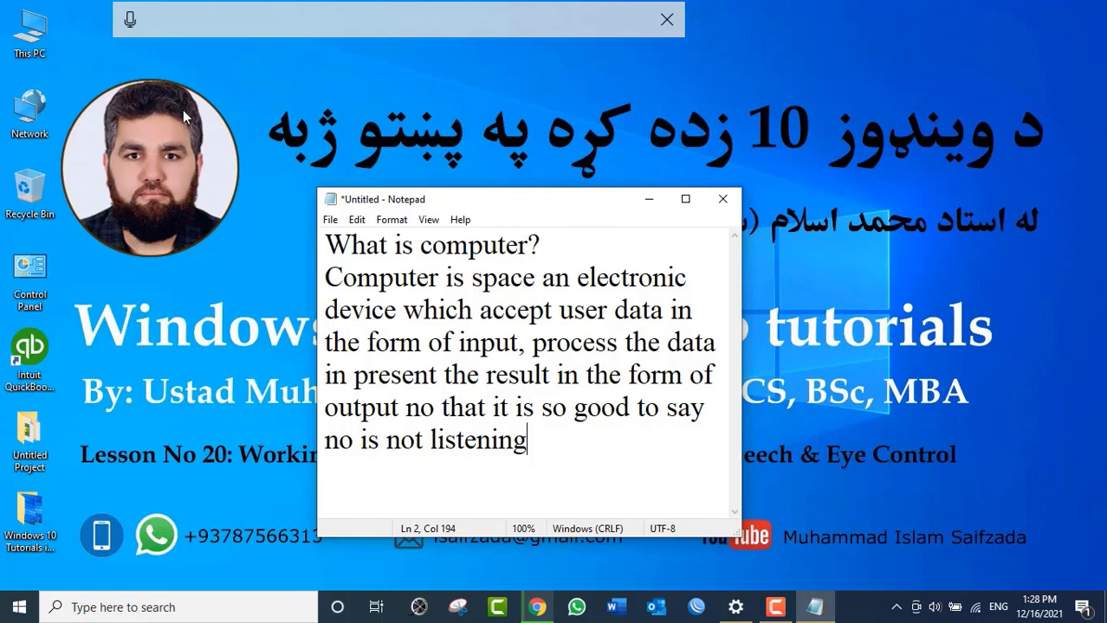
Close the dictated note without saving it and close the dictation bar
click(724, 201)
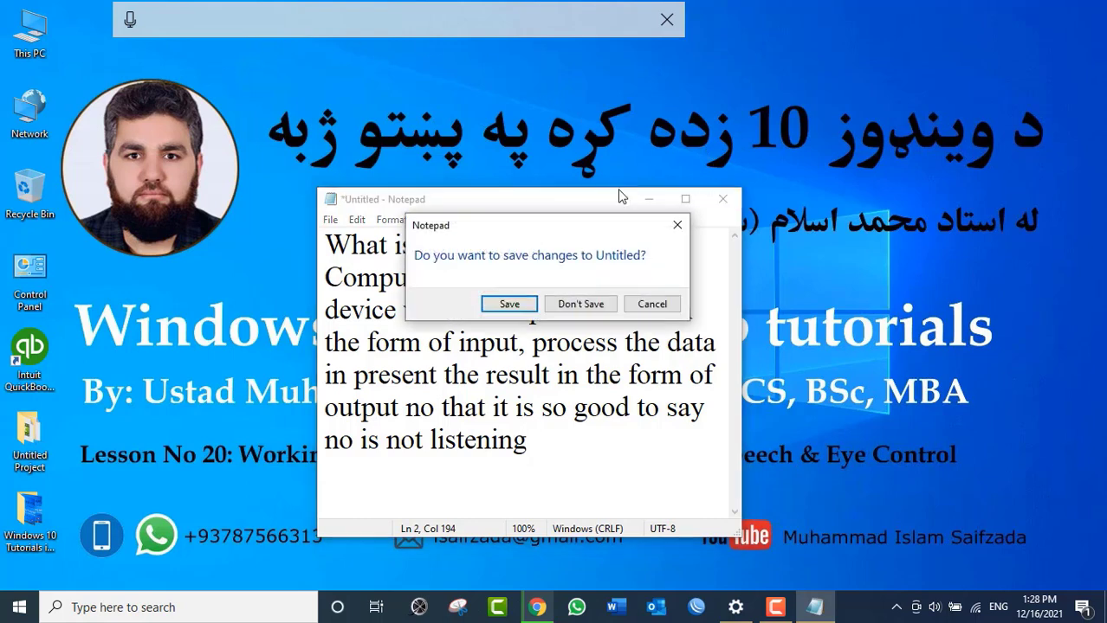
click(594, 300)
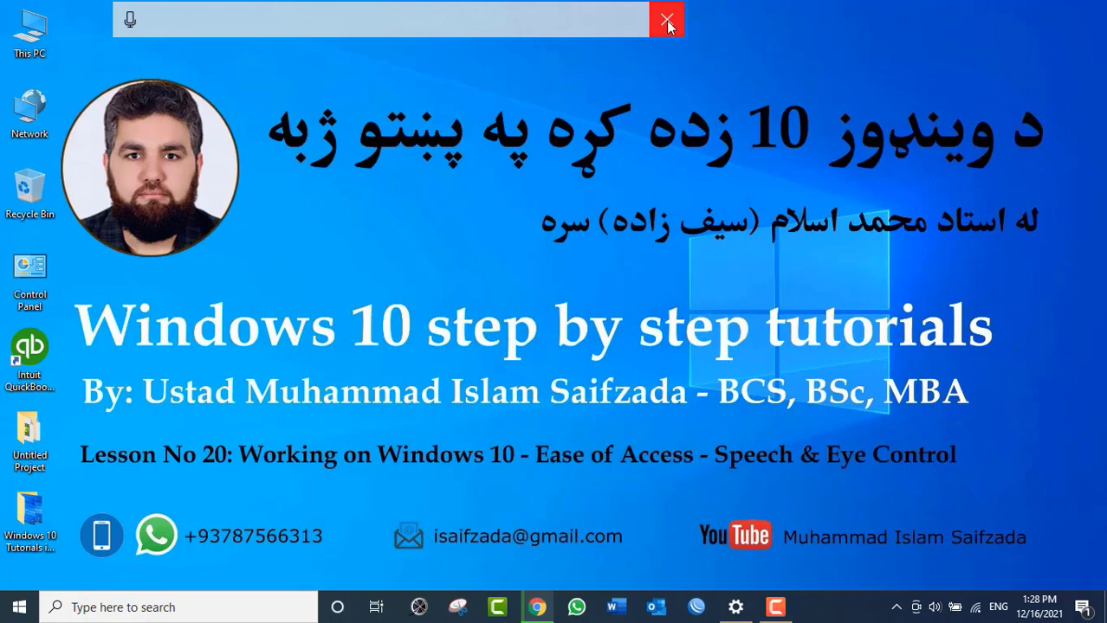
click(667, 21)
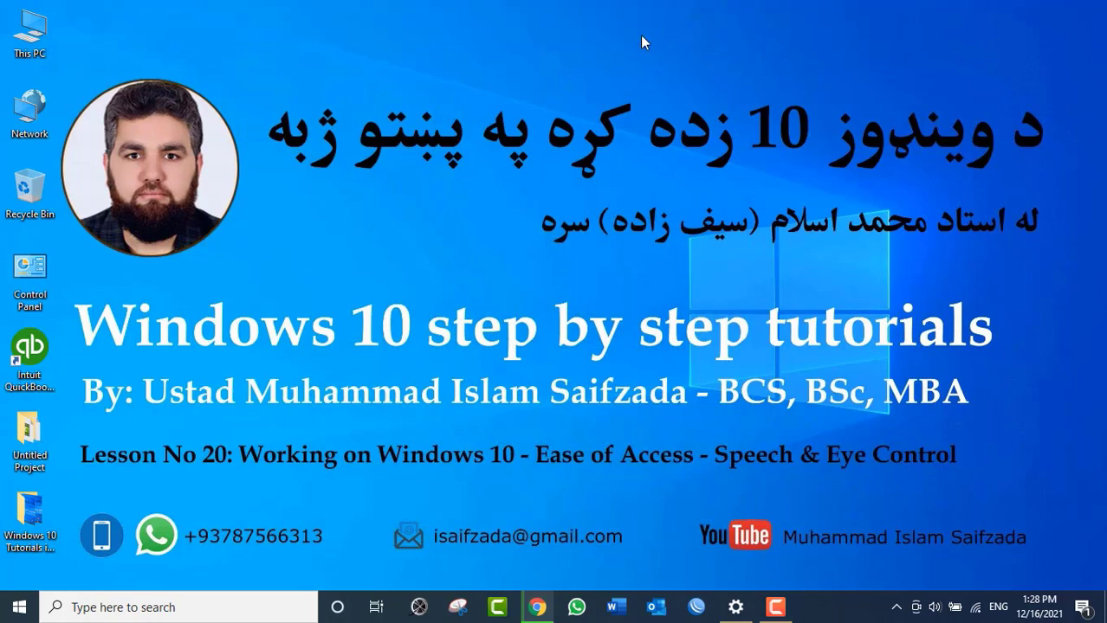
Turn on Speech Recognition on the Speech page of Settings, minimize Settings, and reposition the Speech Recognition bar near the desktop's upper edge
click(735, 607)
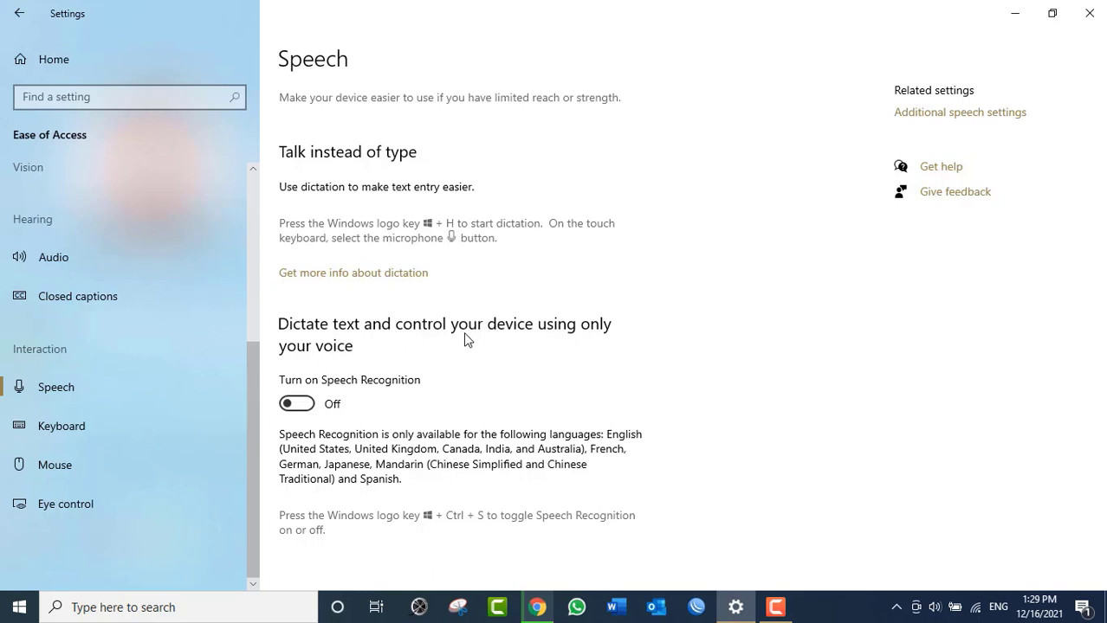
click(297, 404)
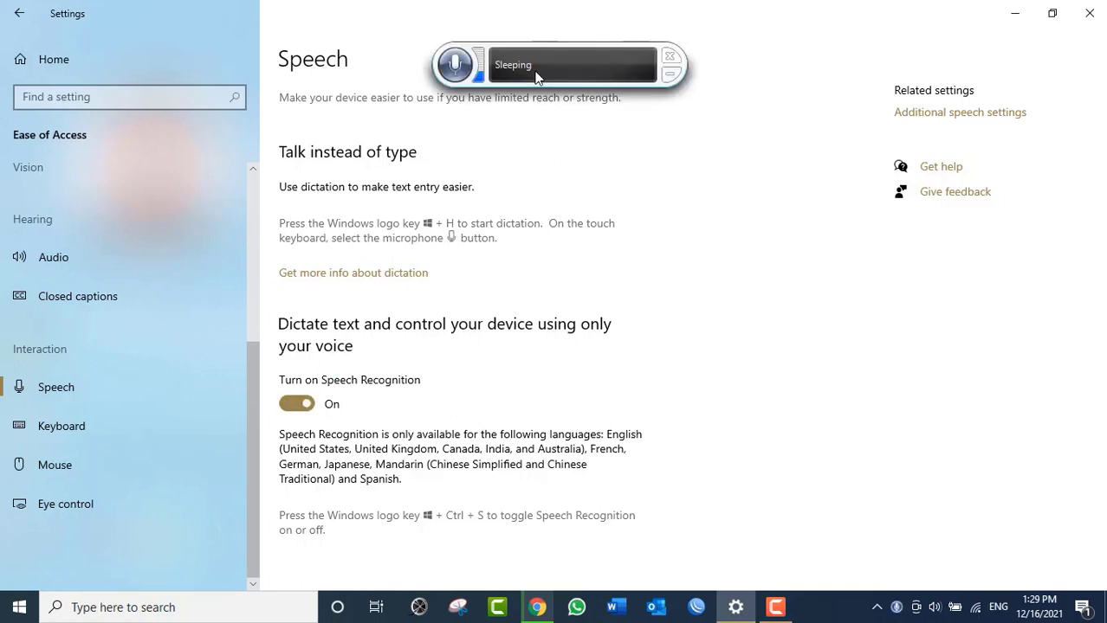
click(1017, 15)
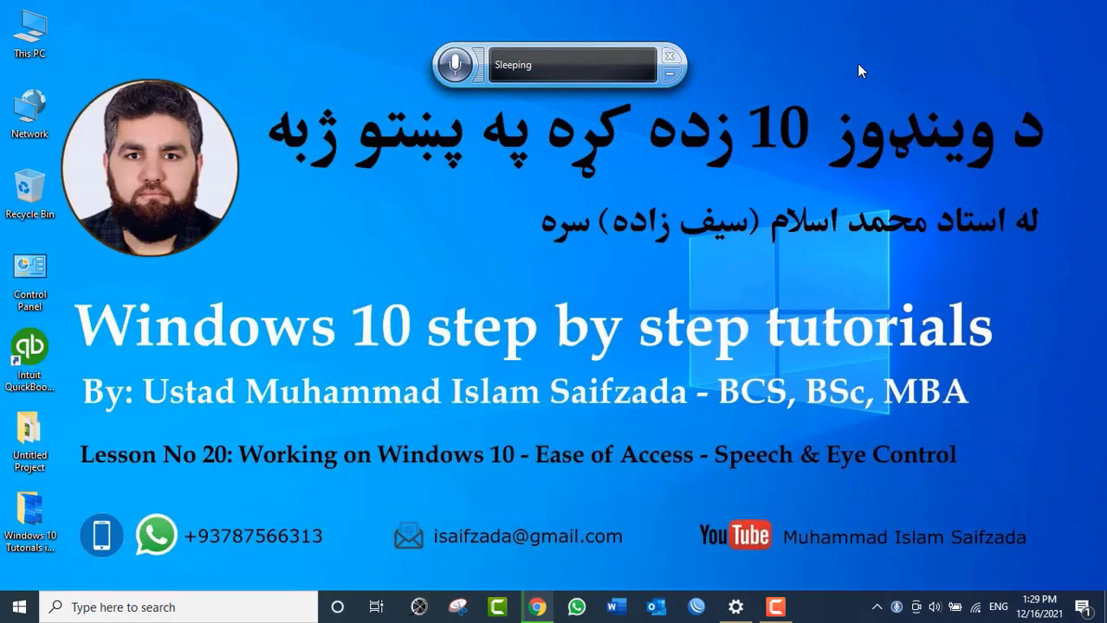
drag(594, 49, 527, 30)
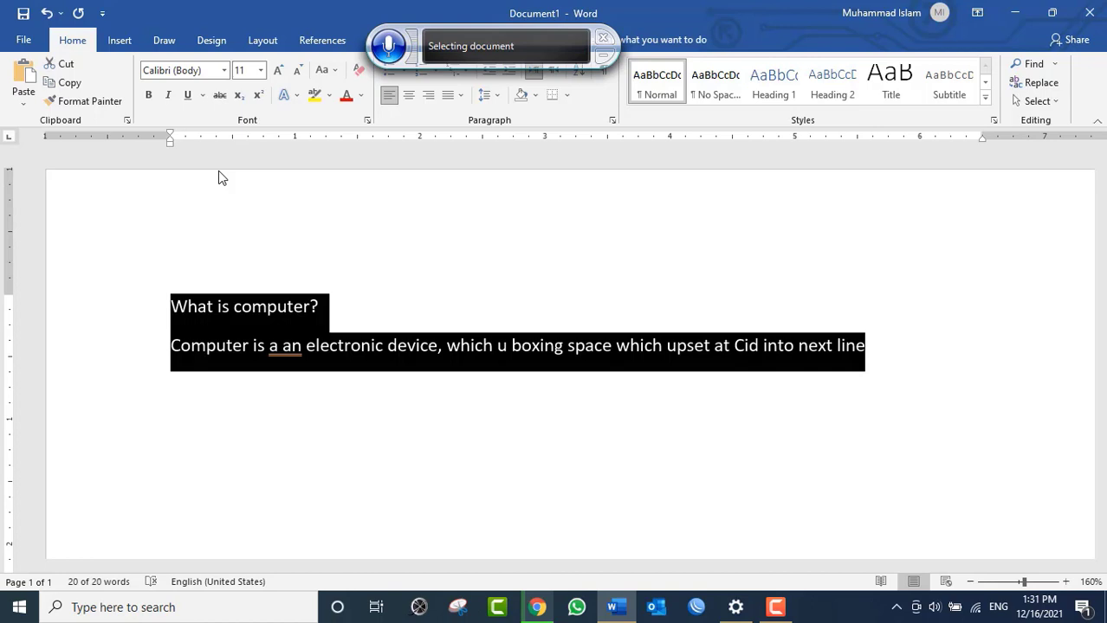
Delete all the selected dictated text in the Word document and close the document without saving changes
key(BackSpace)
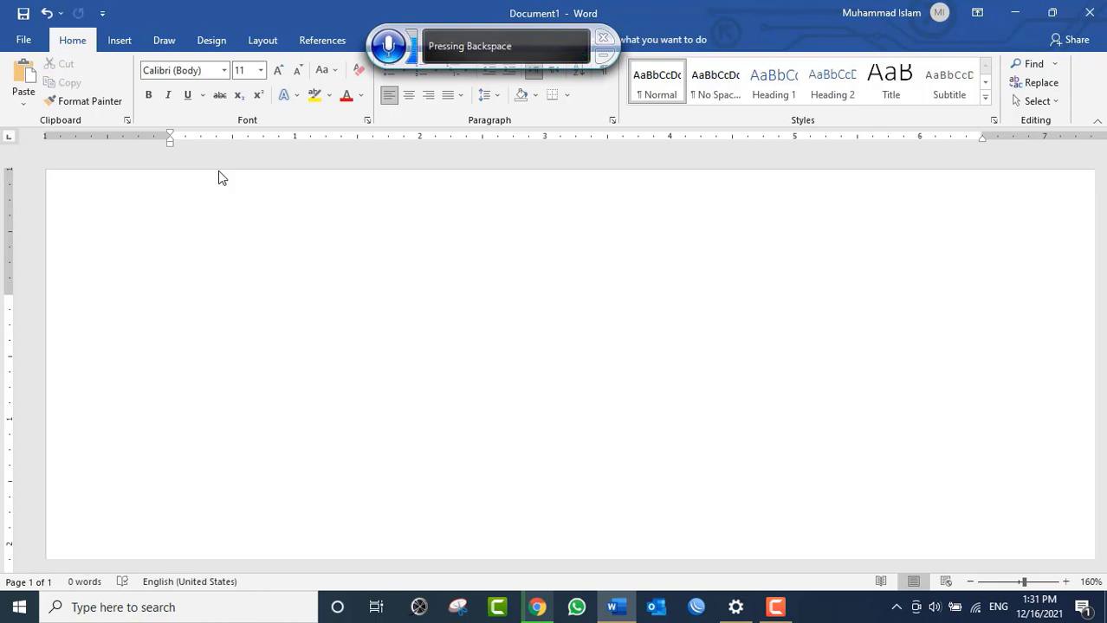
key(alt+F4)
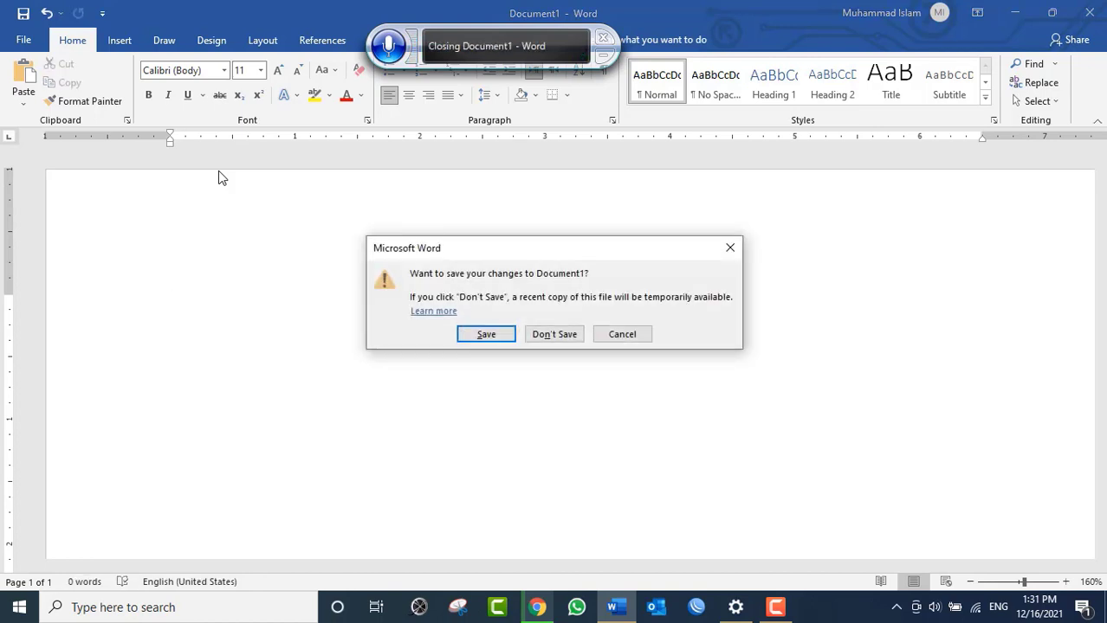
click(555, 336)
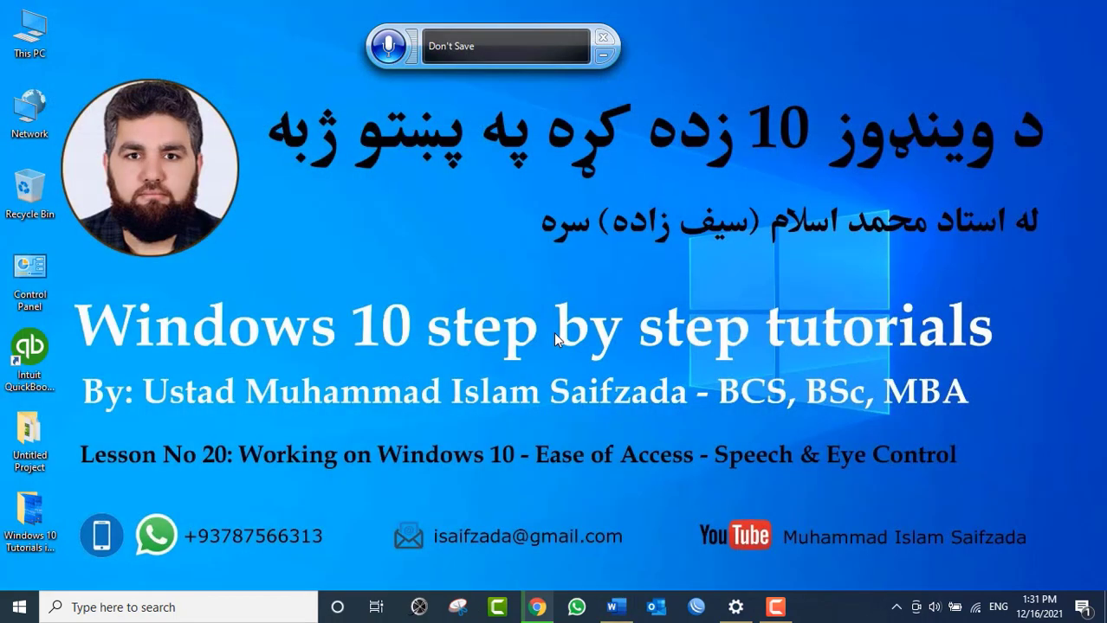